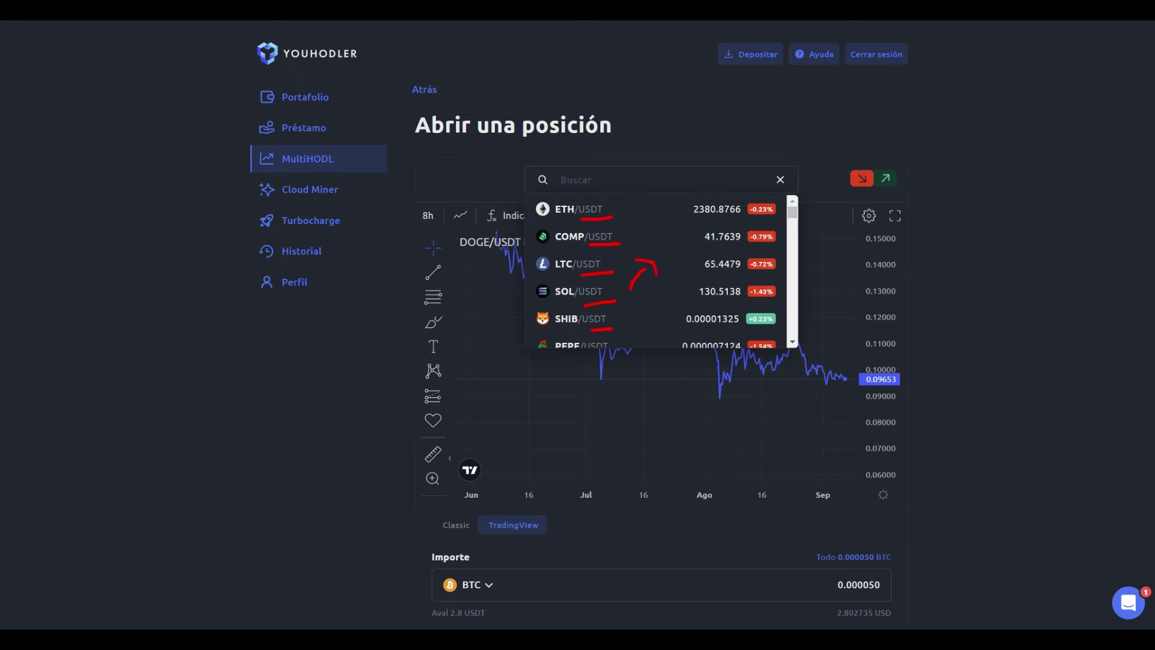
Highlight the dollar-quoted USDT pairs, clear the markings, and close the trading pair list
left_click_drag(656, 274, 655, 279)
mouse_move(668, 245)
left_mouse_down()
mouse_move(679, 241)
mouse_move(694, 284)
left_mouse_up()
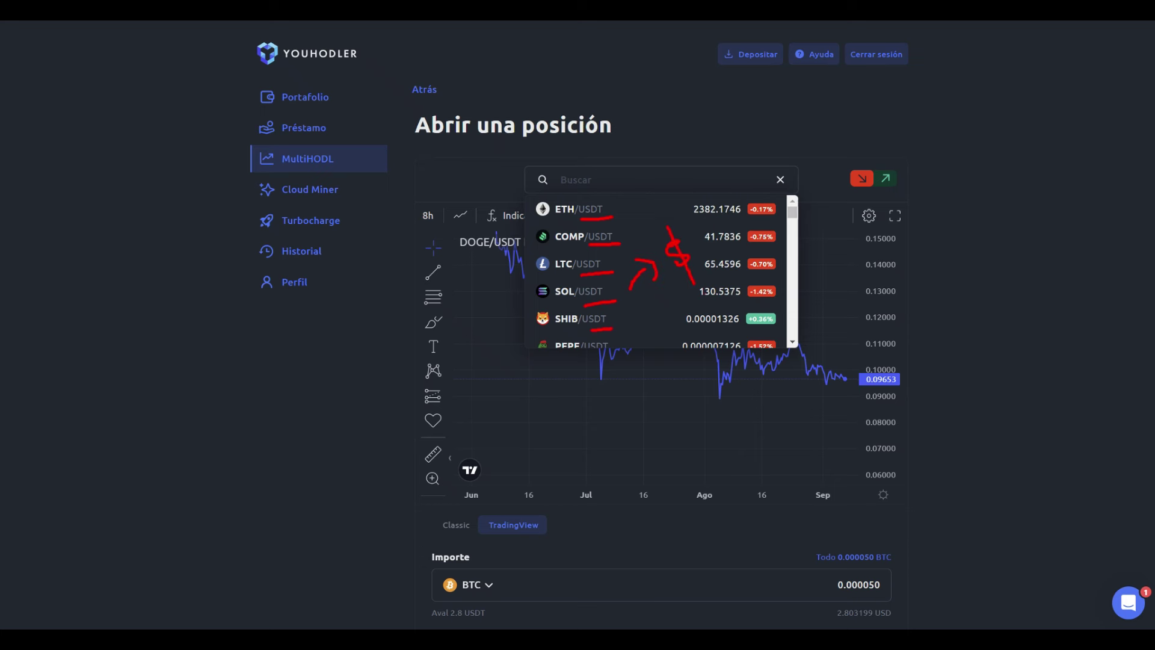
key("Escape")
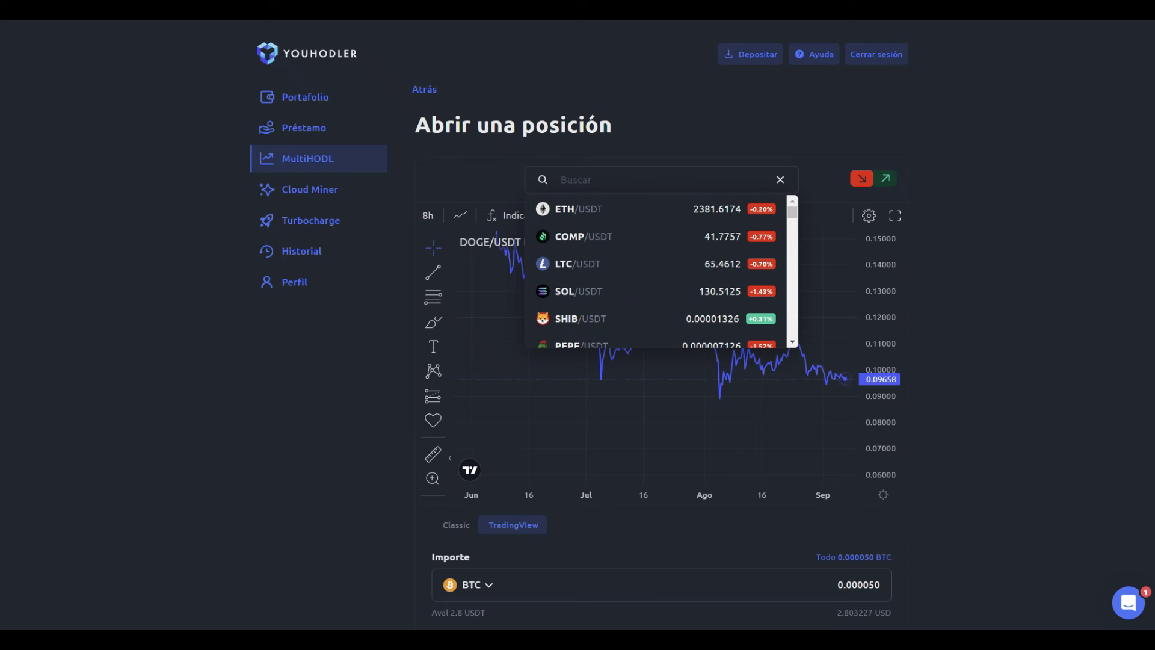
left_click(1033, 233)
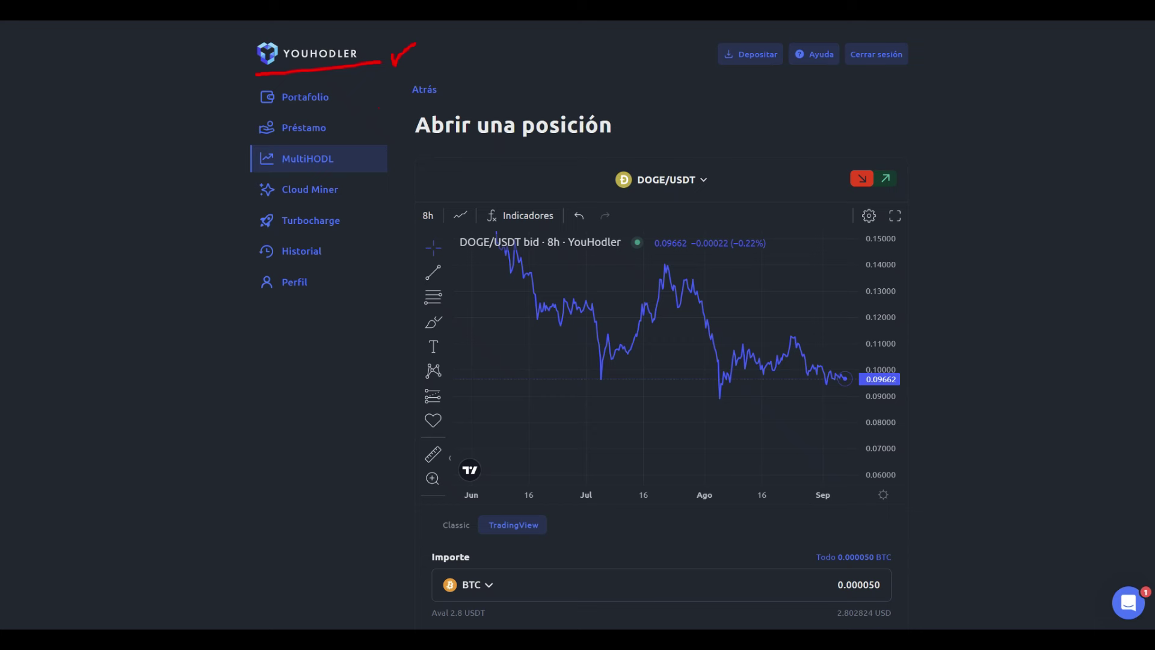
Review the general deposit options available from the Portafolio page and close them
mouse_move(366, 93)
left_mouse_down()
mouse_move(390, 174)
mouse_move(368, 204)
left_mouse_up()
mouse_move(497, 183)
left_mouse_down()
mouse_move(420, 327)
mouse_move(469, 164)
left_mouse_up()
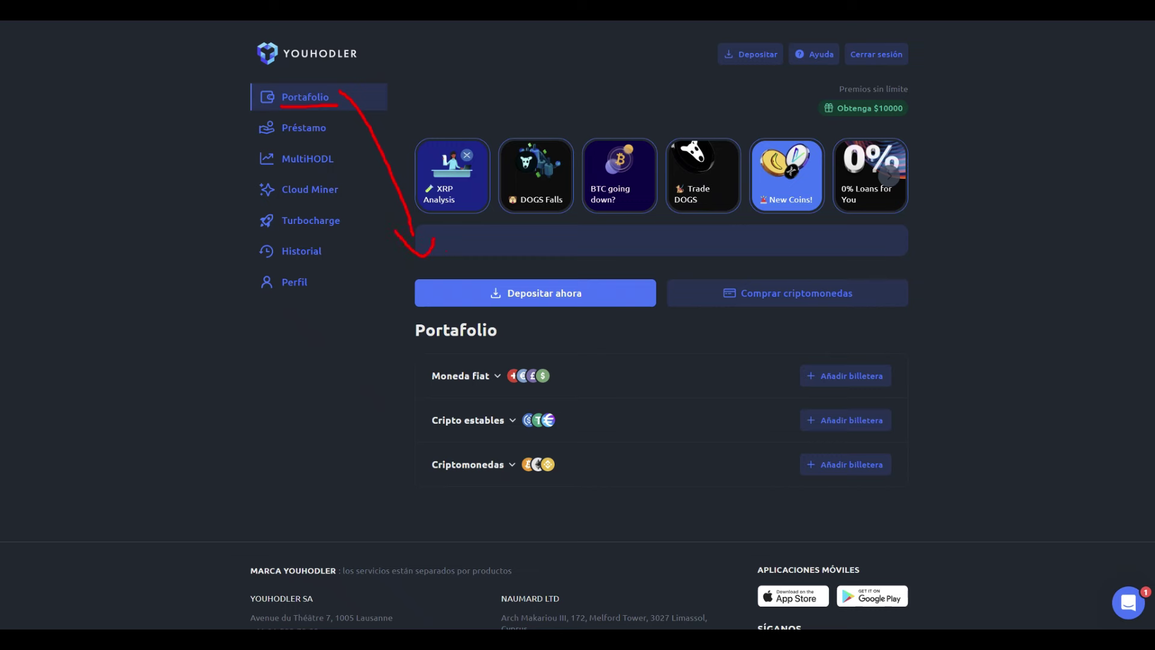
left_click(548, 296)
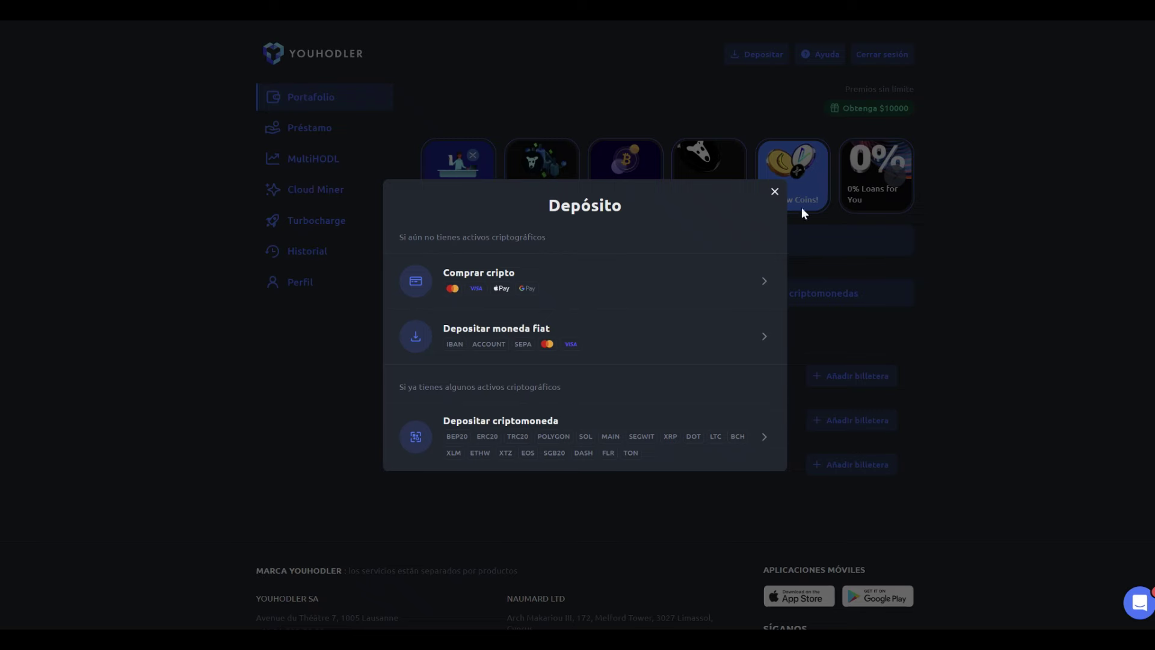
left_click(776, 192)
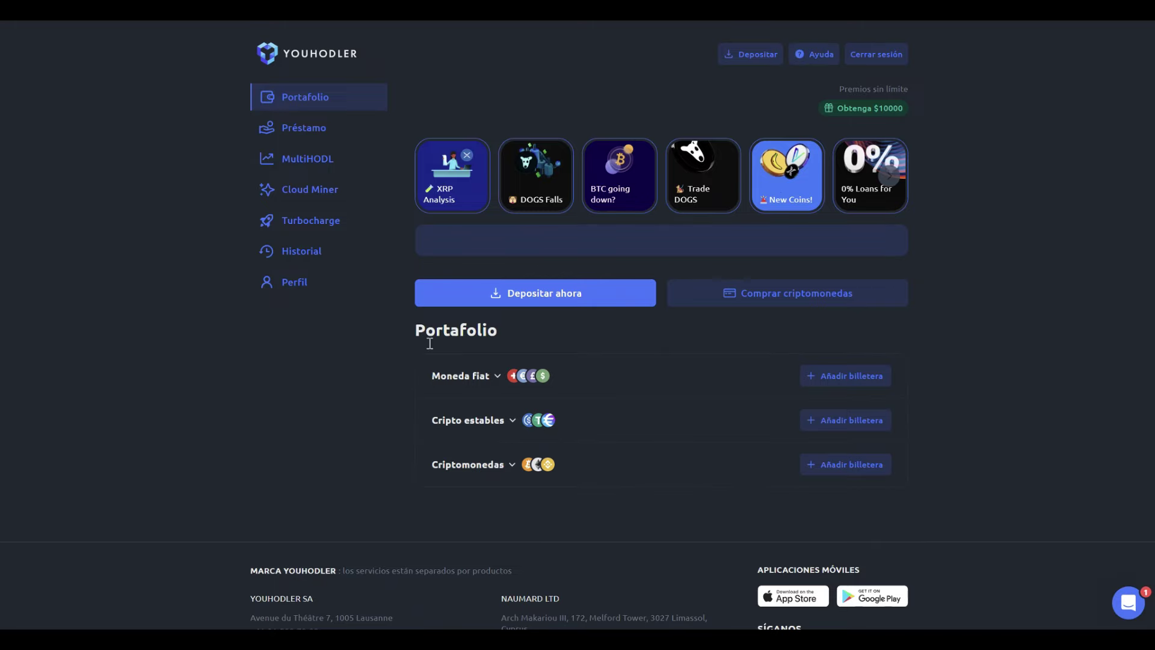
Expand the Moneda fiat wallets, review the deposit methods for USD, and close them
left_click(473, 379)
scroll(689, 368, "down", 3)
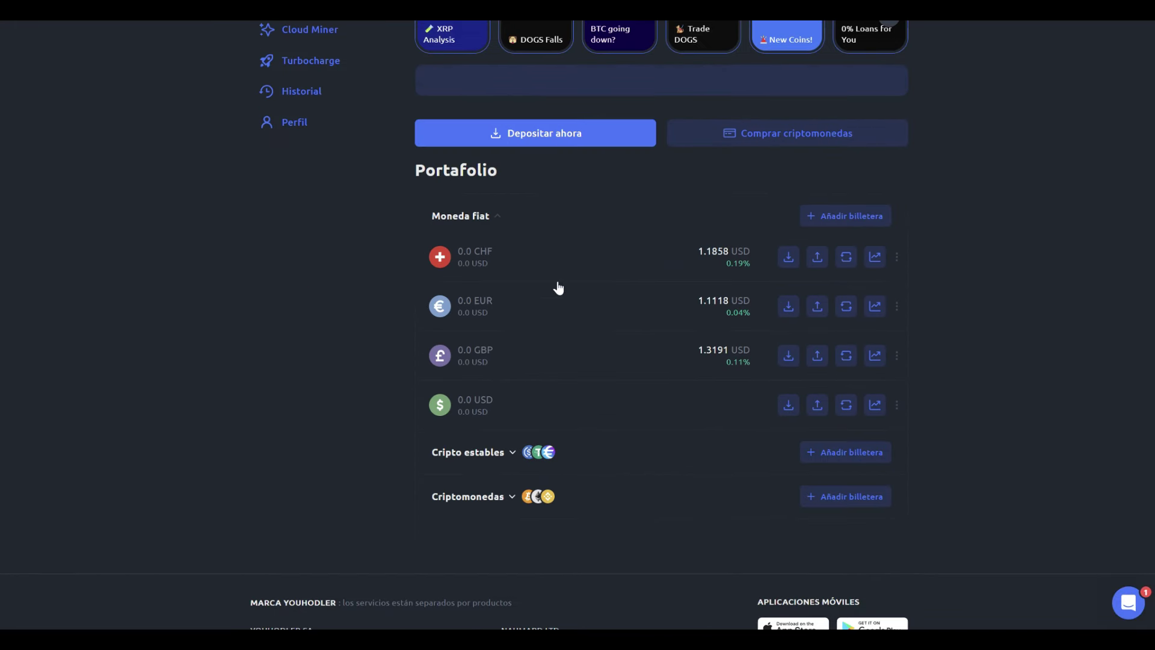
left_click(798, 408)
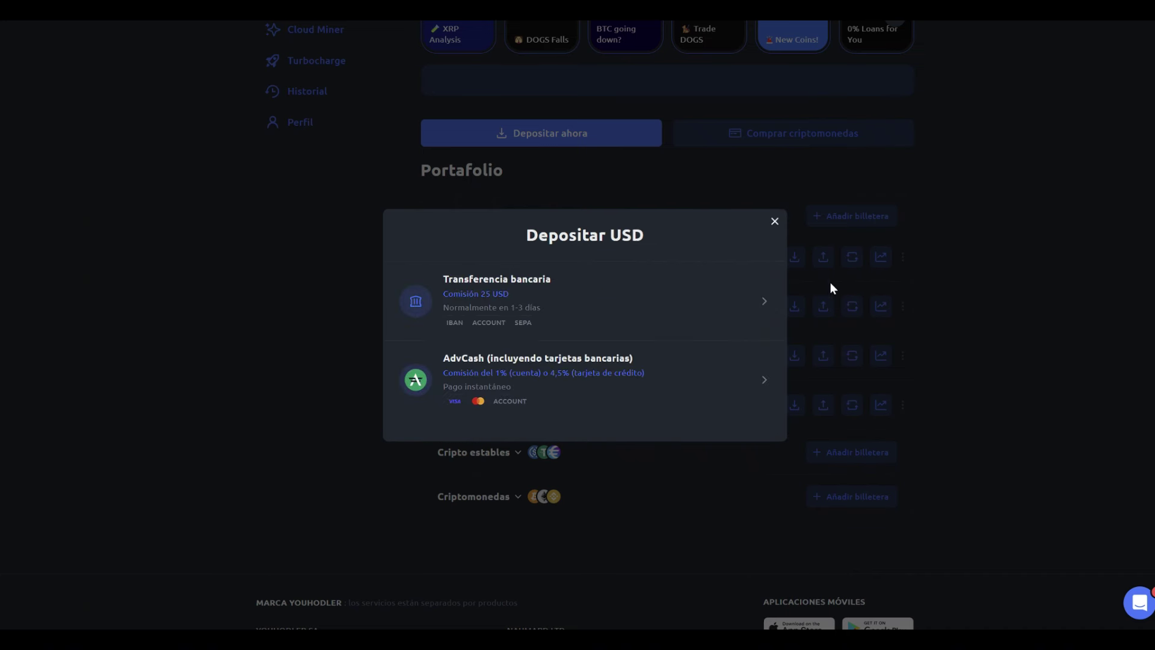
left_click(774, 221)
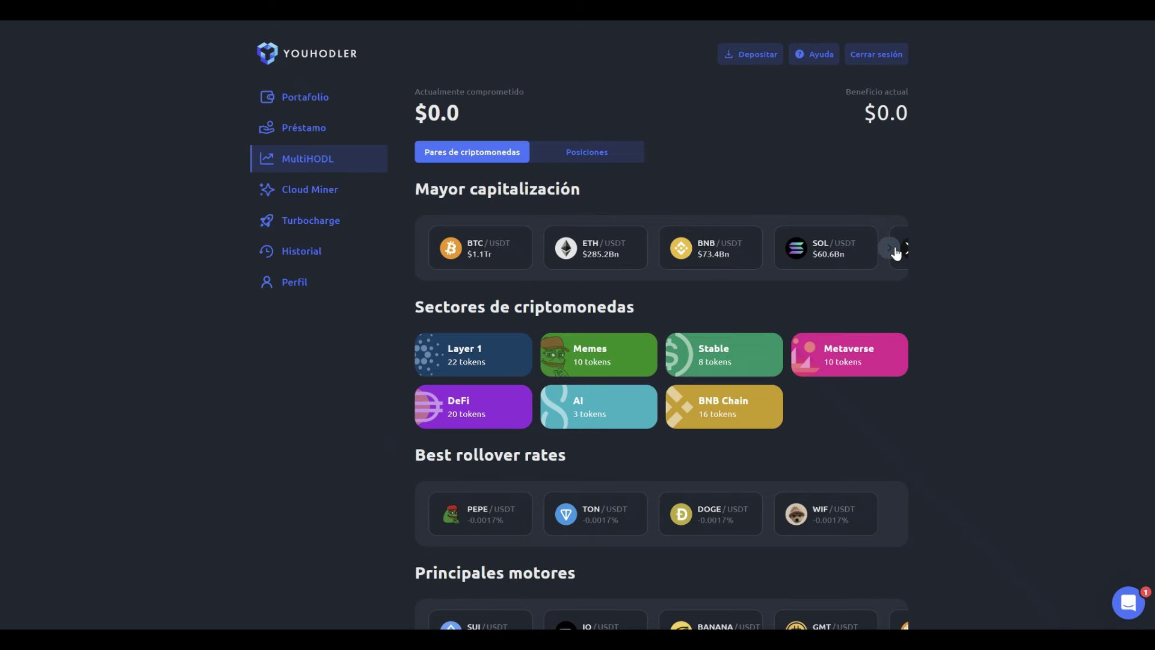
Browse the Mayor capitalización pairs and the full list of tradable cryptocurrency pairs in MultiHODL
left_click(890, 247)
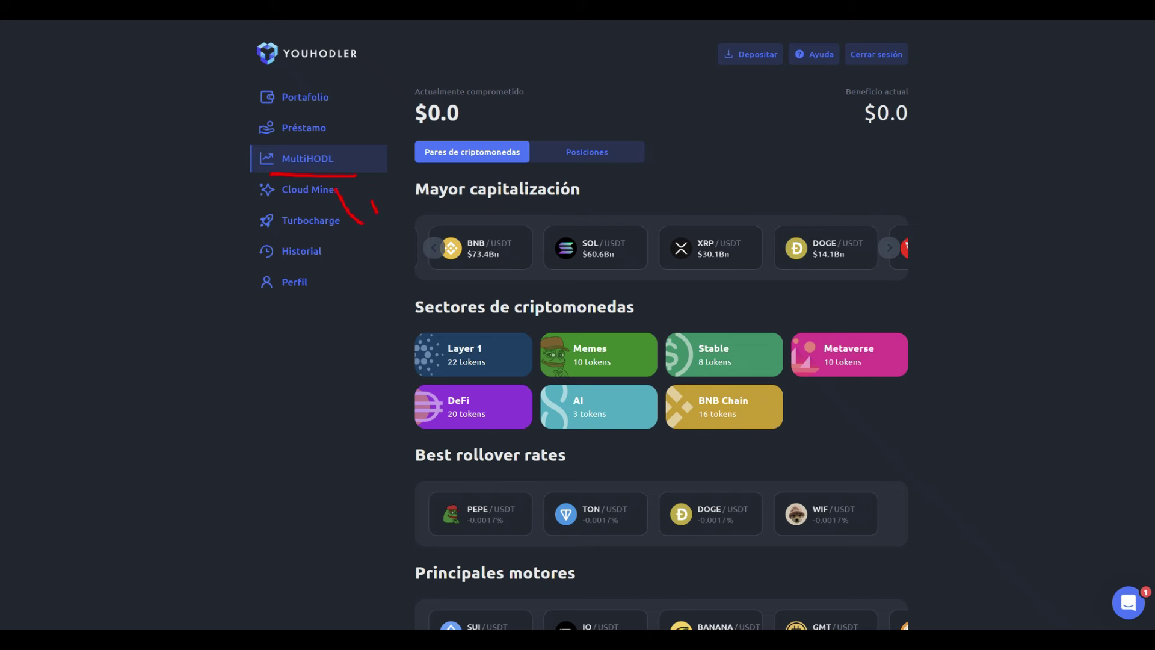
left_click_drag(377, 214, 370, 242)
key("Escape")
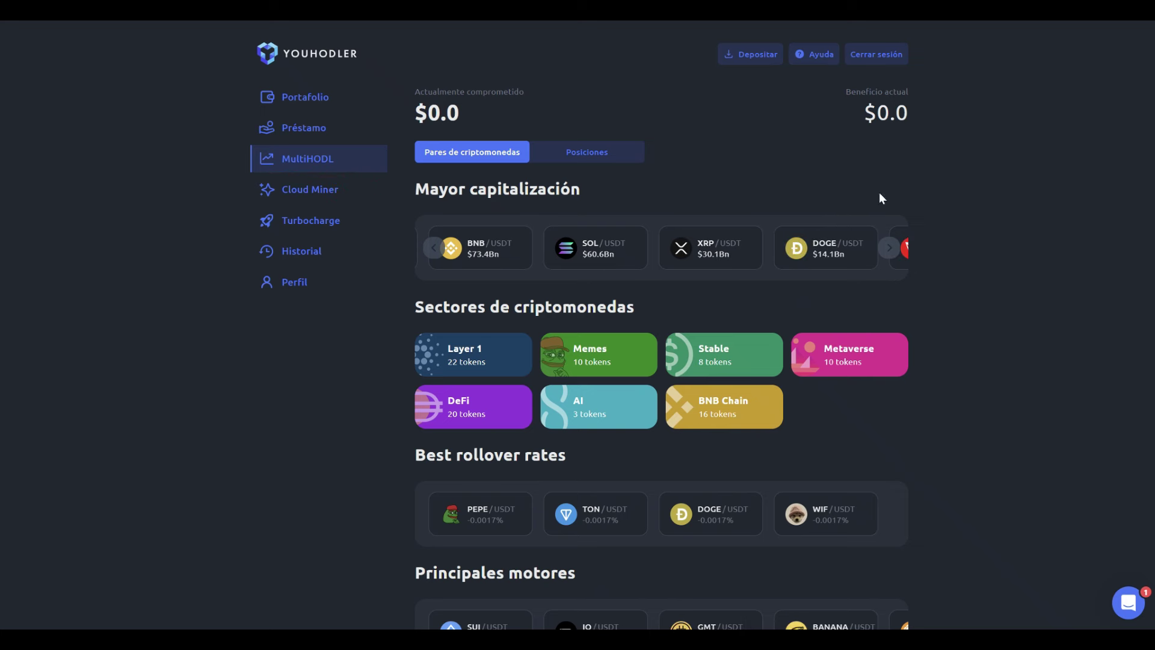
scroll(549, 482, "down", 15)
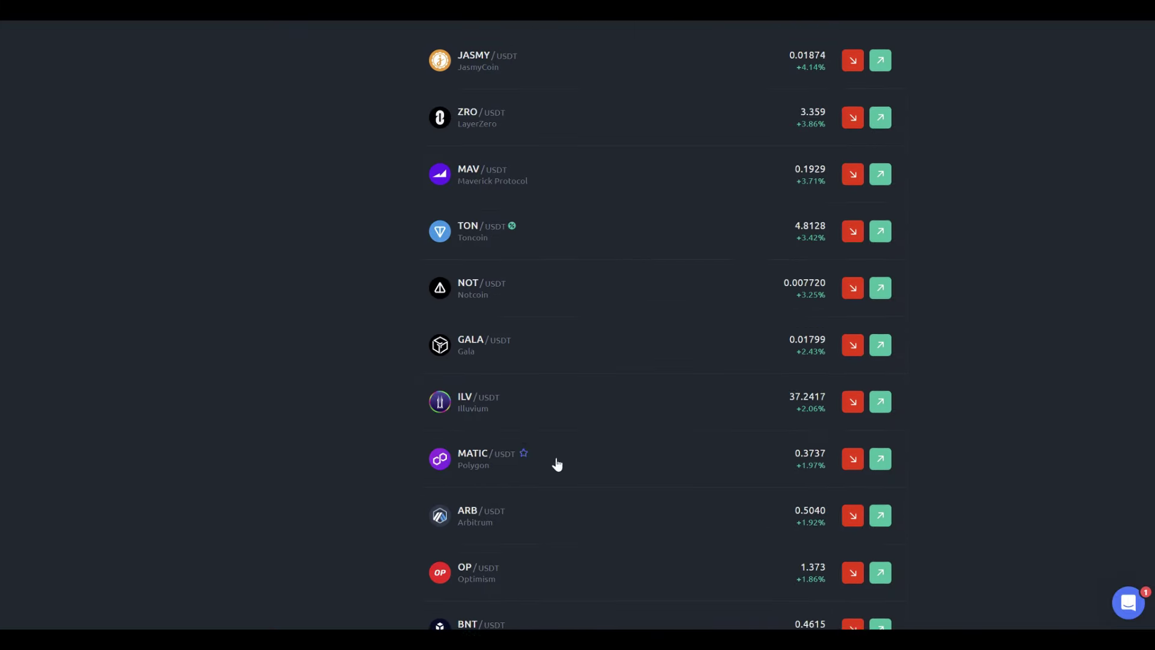
scroll(954, 405, "down", 7)
scroll(954, 404, "up", 20)
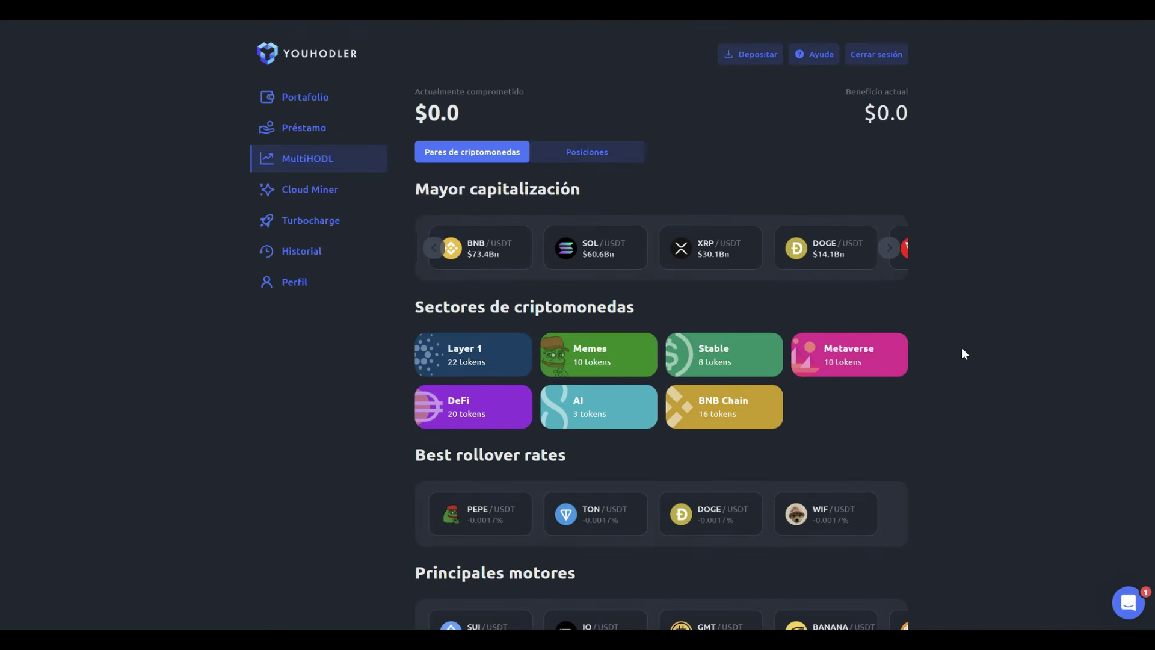
left_click(436, 250)
left_click(437, 251)
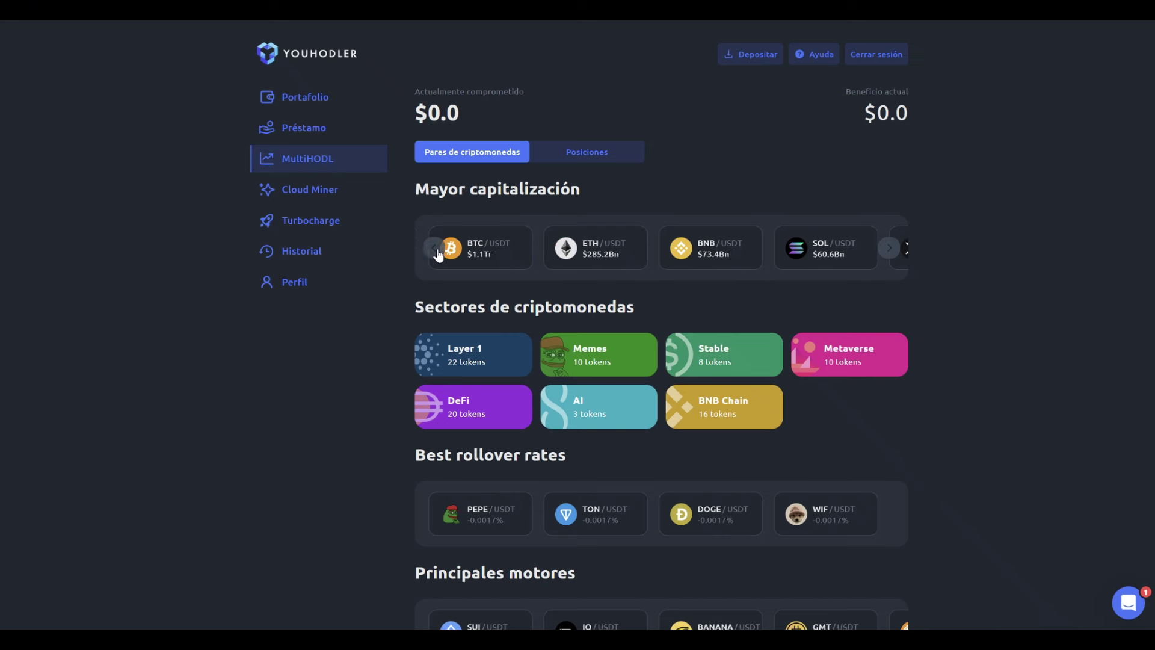
Open the BTC/USDT pair, switch its chart to TradingView, and compress the price scale
key("ctrl+2")
mouse_move(486, 222)
left_mouse_down()
mouse_move(455, 272)
mouse_move(477, 222)
left_mouse_up()
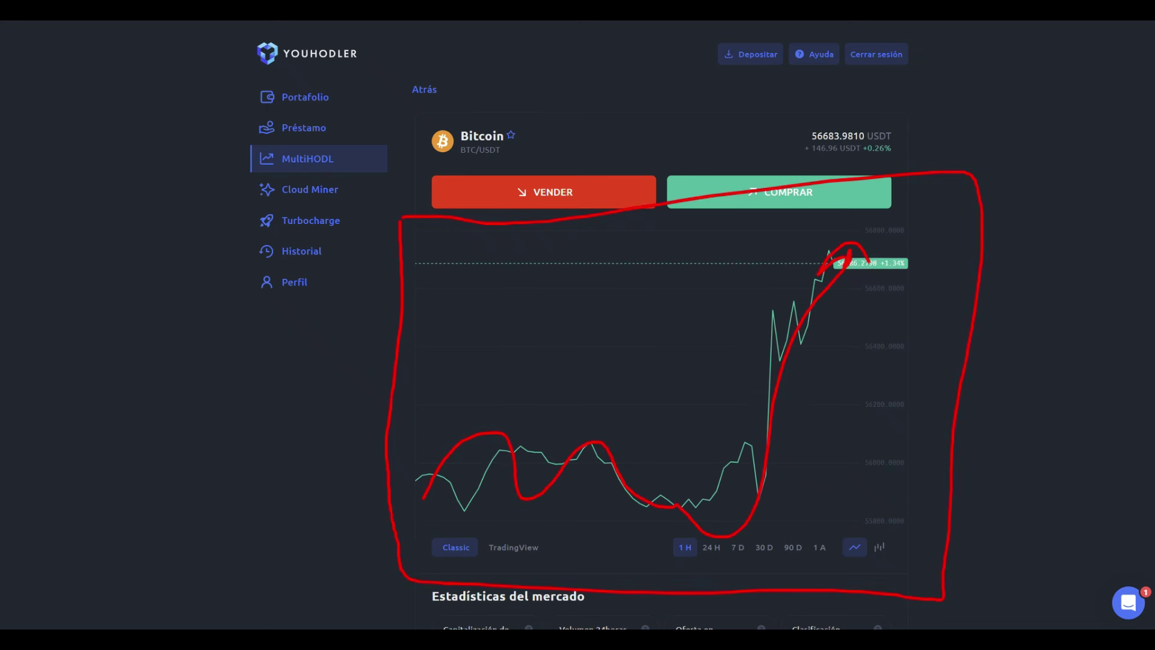
left_click(522, 549)
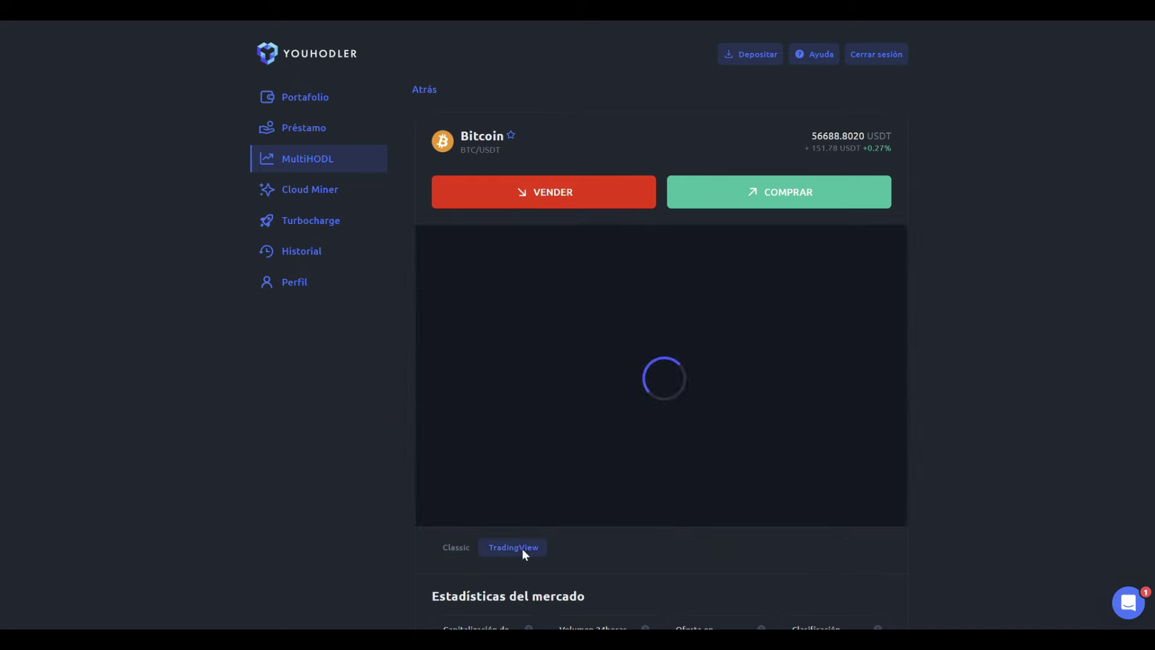
scroll(716, 402, "down", 1)
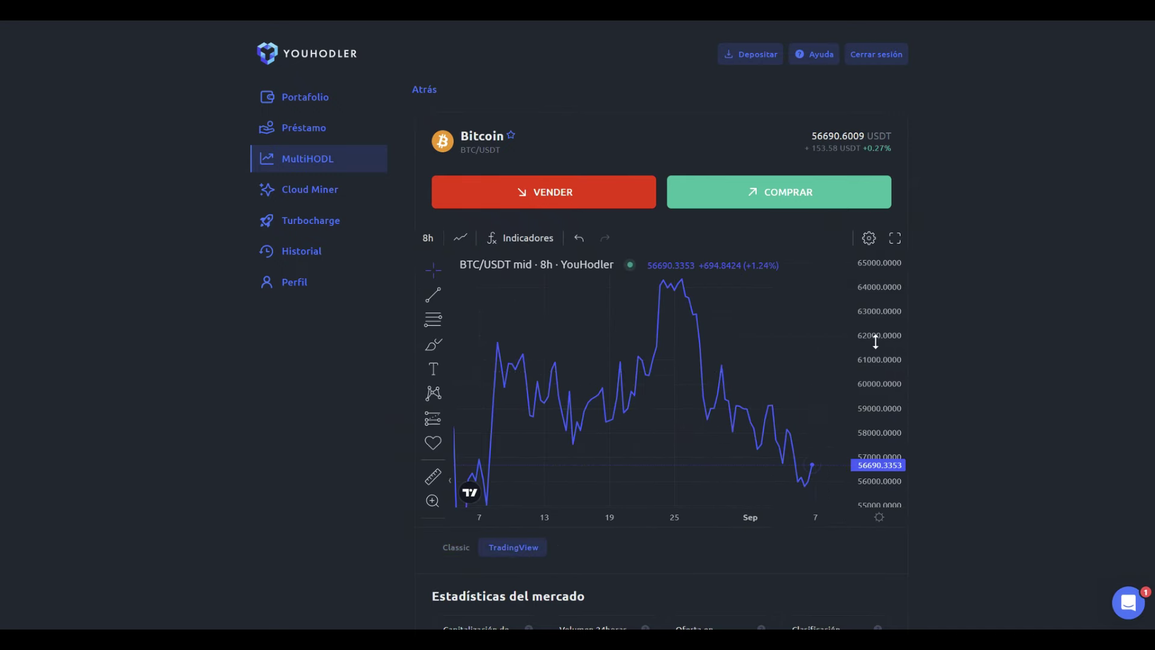
left_click_drag(875, 341, 880, 413)
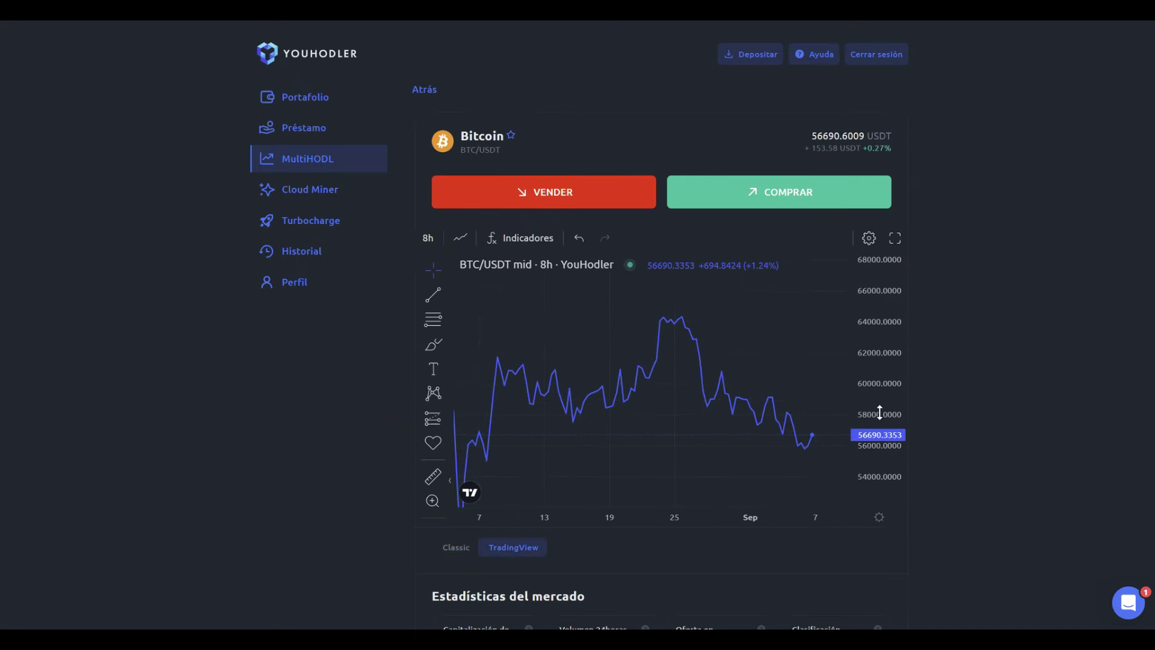
Examine the BTC/USDT price history over a longer time range, marking the COMPRAR option and the major price swings
left_click(521, 237)
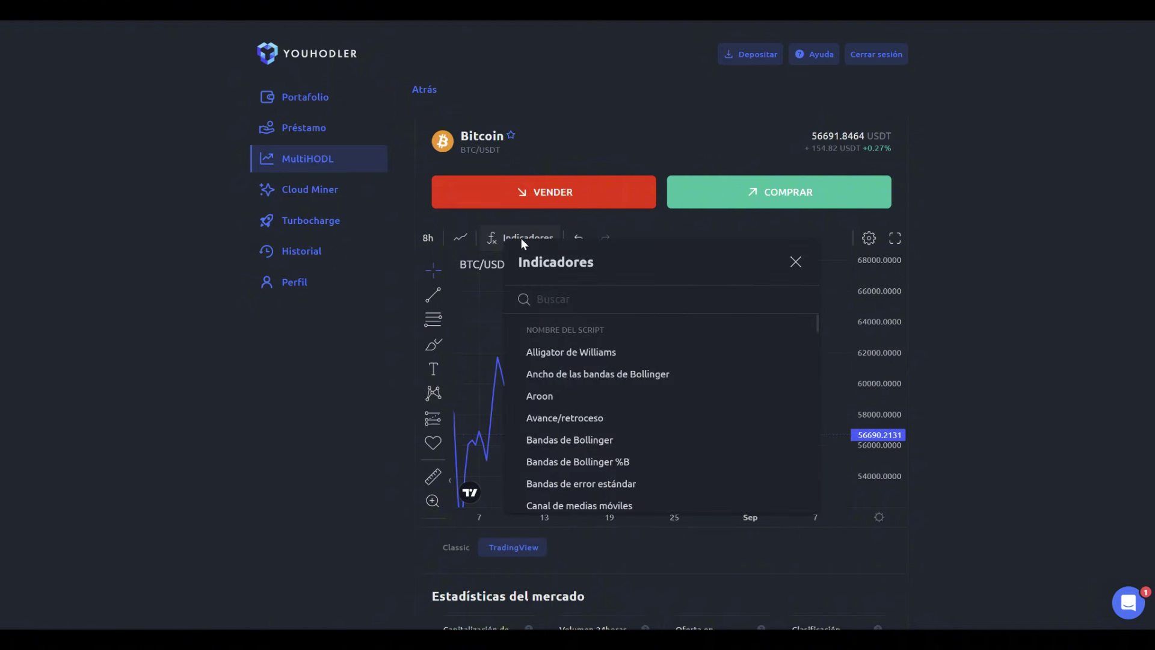
left_click(793, 259)
mouse_move(842, 225)
left_mouse_down()
mouse_move(687, 199)
mouse_move(794, 160)
mouse_move(721, 167)
left_mouse_up()
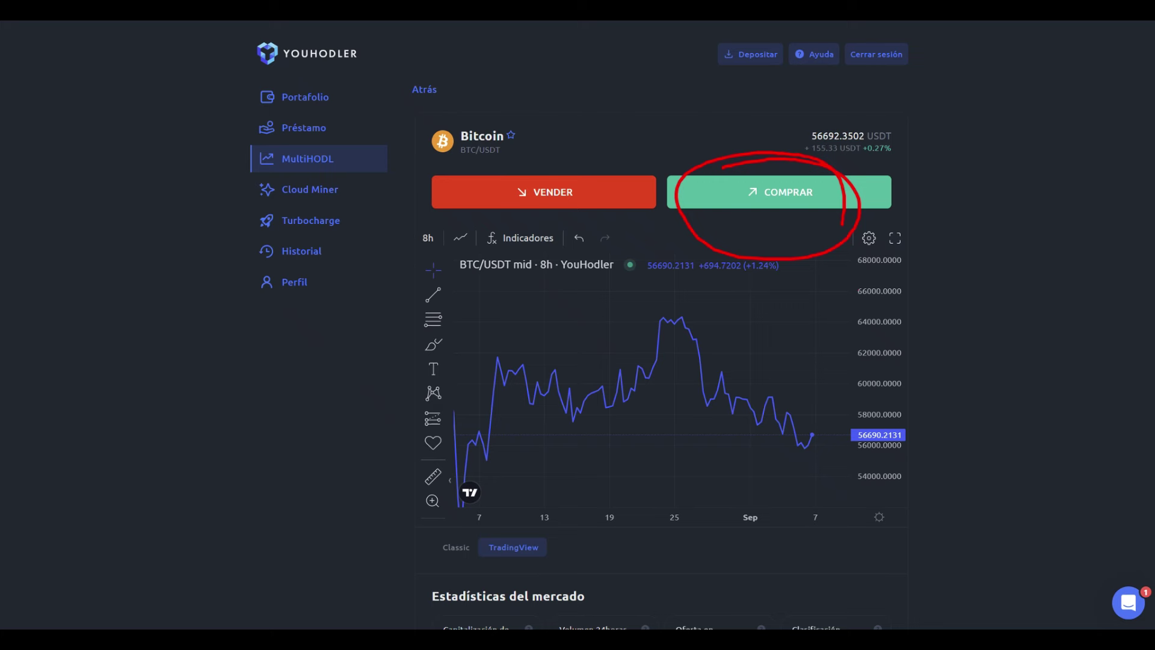
key("Escape")
scroll(721, 387, "down", 1)
scroll(722, 391, "down", 3)
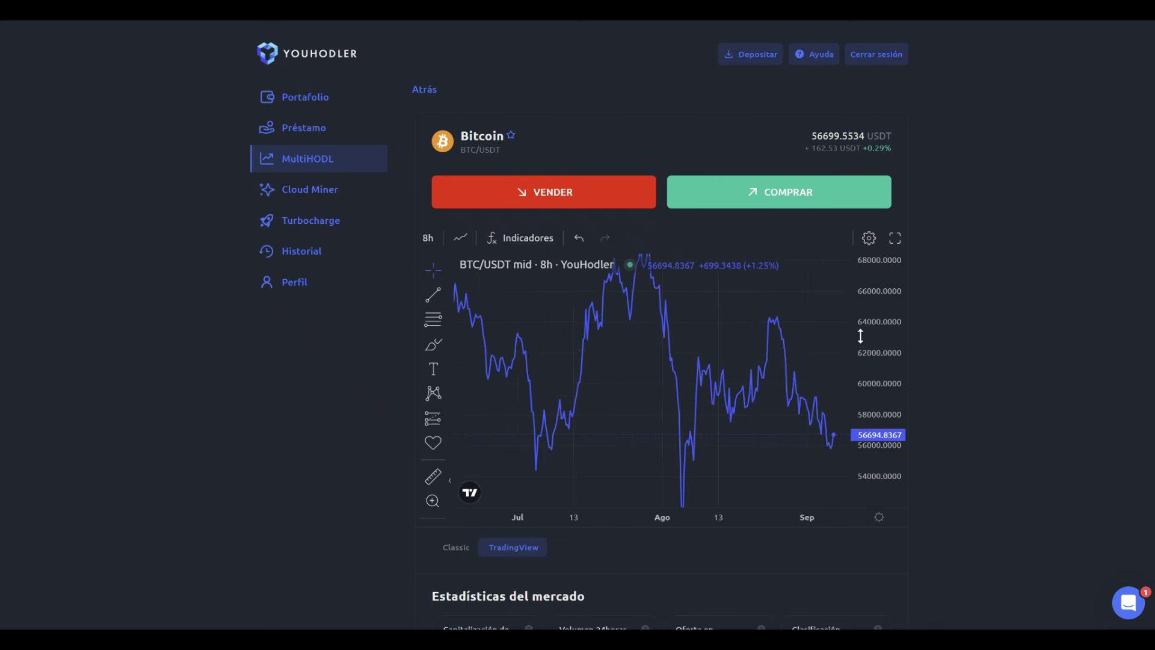
mouse_move(692, 465)
left_mouse_down()
mouse_move(833, 311)
mouse_move(884, 346)
left_mouse_up()
mouse_move(718, 490)
left_mouse_down()
mouse_move(776, 447)
mouse_move(827, 368)
mouse_move(900, 360)
mouse_move(710, 486)
left_mouse_up()
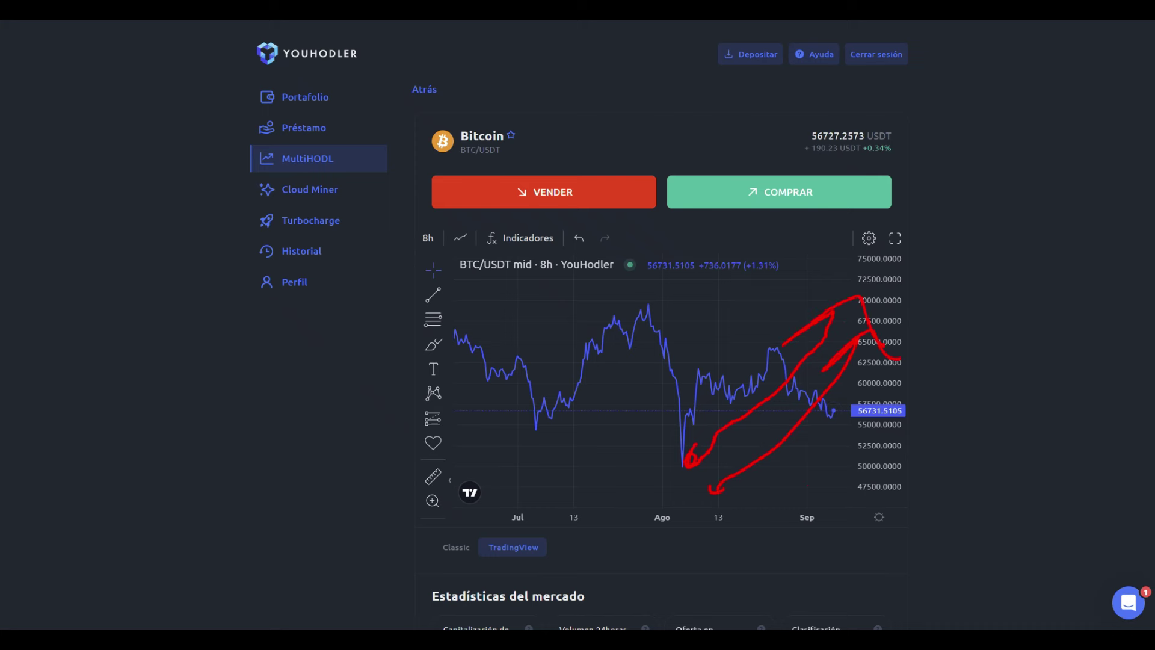
key("Escape")
scroll(801, 415, "down", 6)
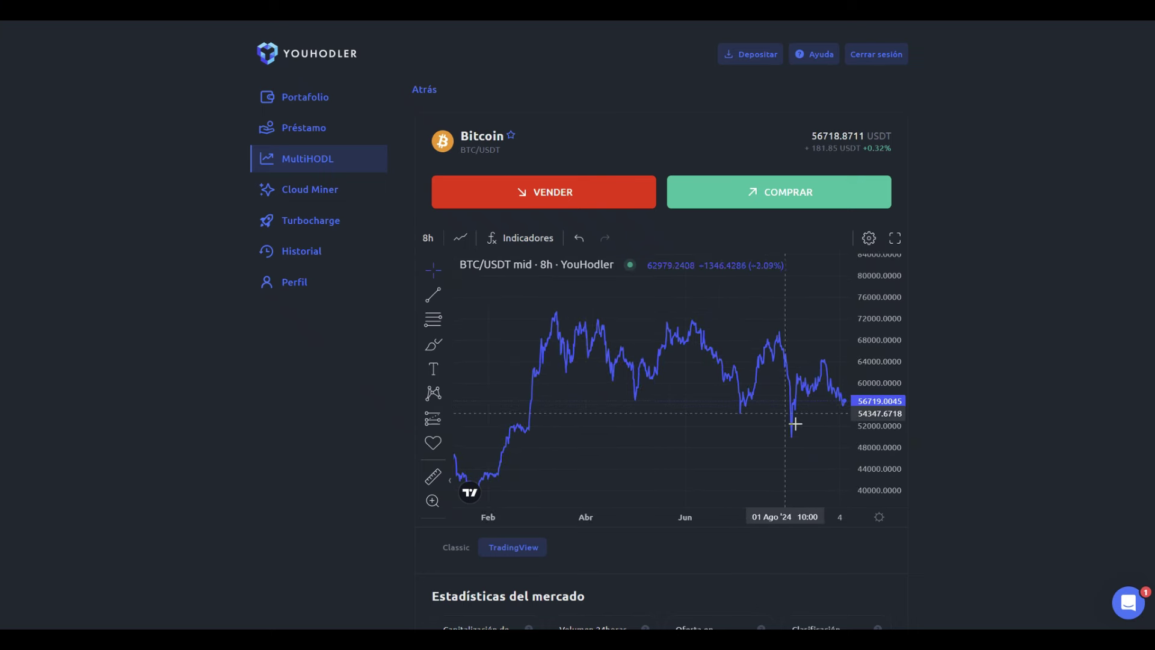
Add the Bandas de Bollinger indicator to the BTC/USDT chart and set the chart type to Velas
left_click(519, 238)
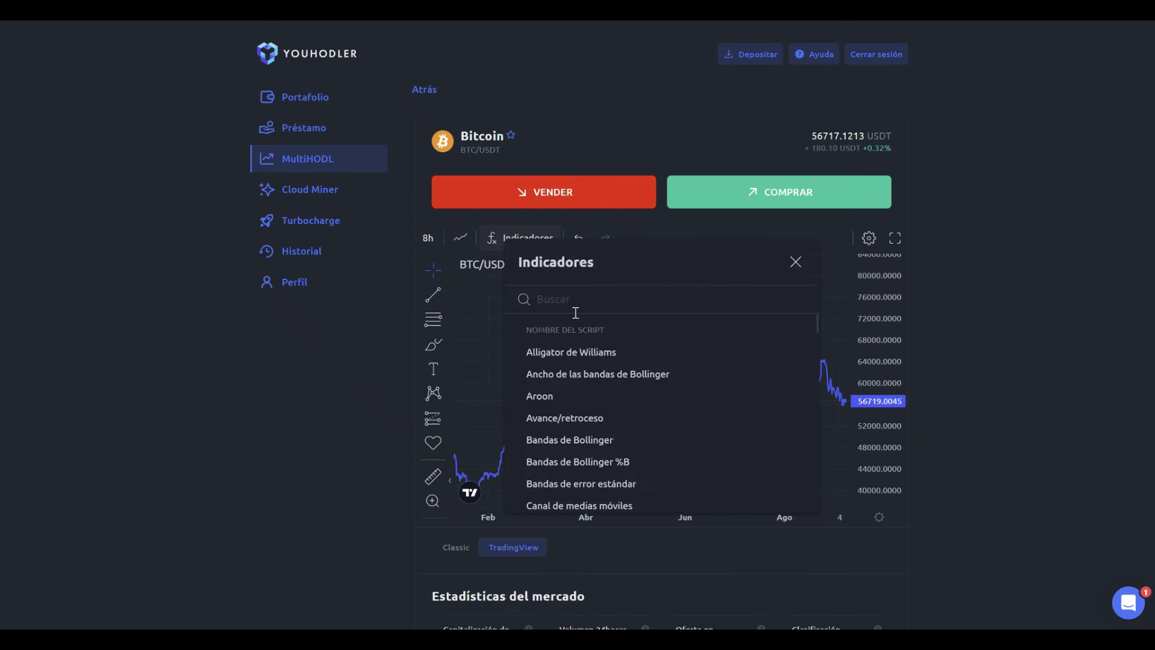
type("BOLL")
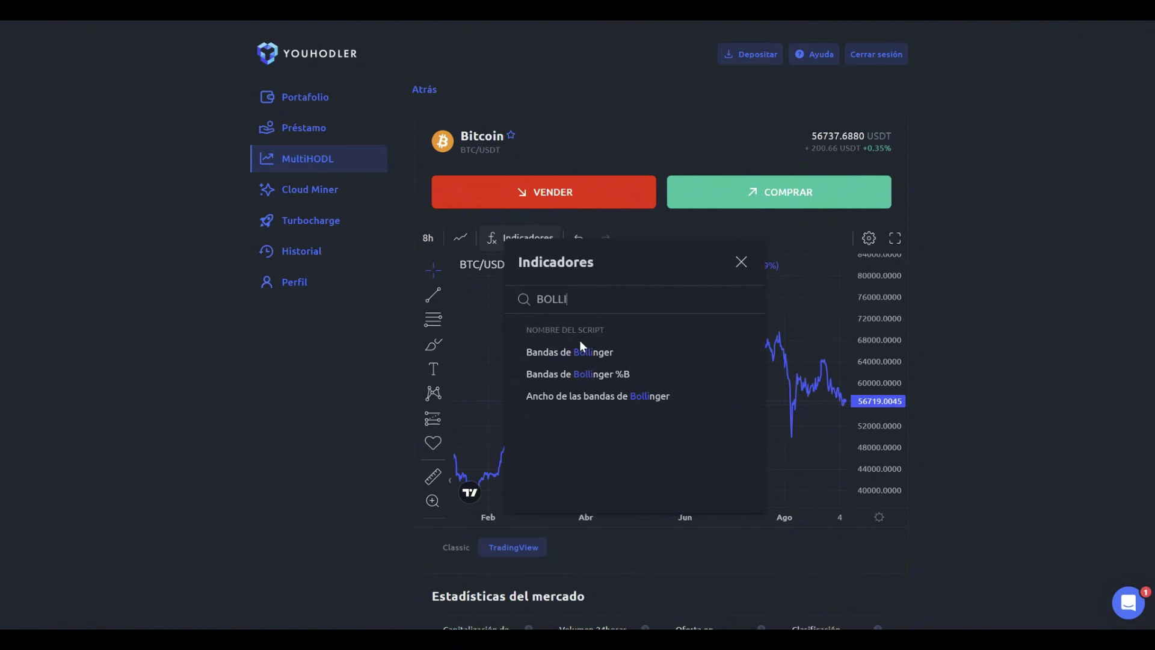
left_click(586, 352)
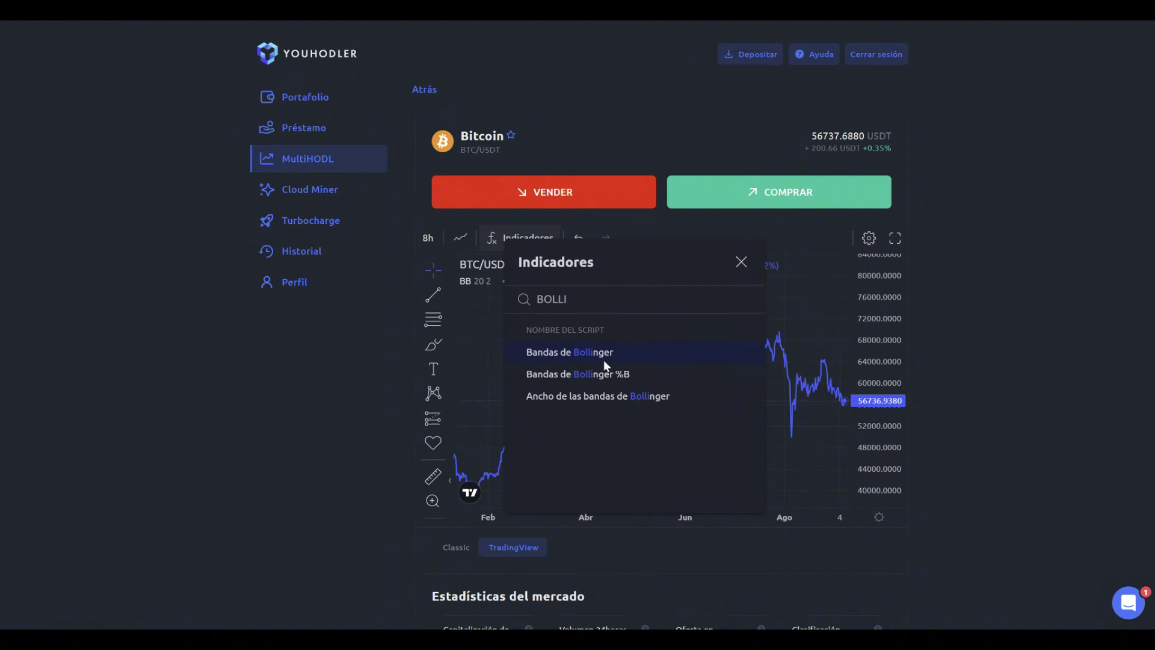
left_click(741, 262)
left_click(458, 239)
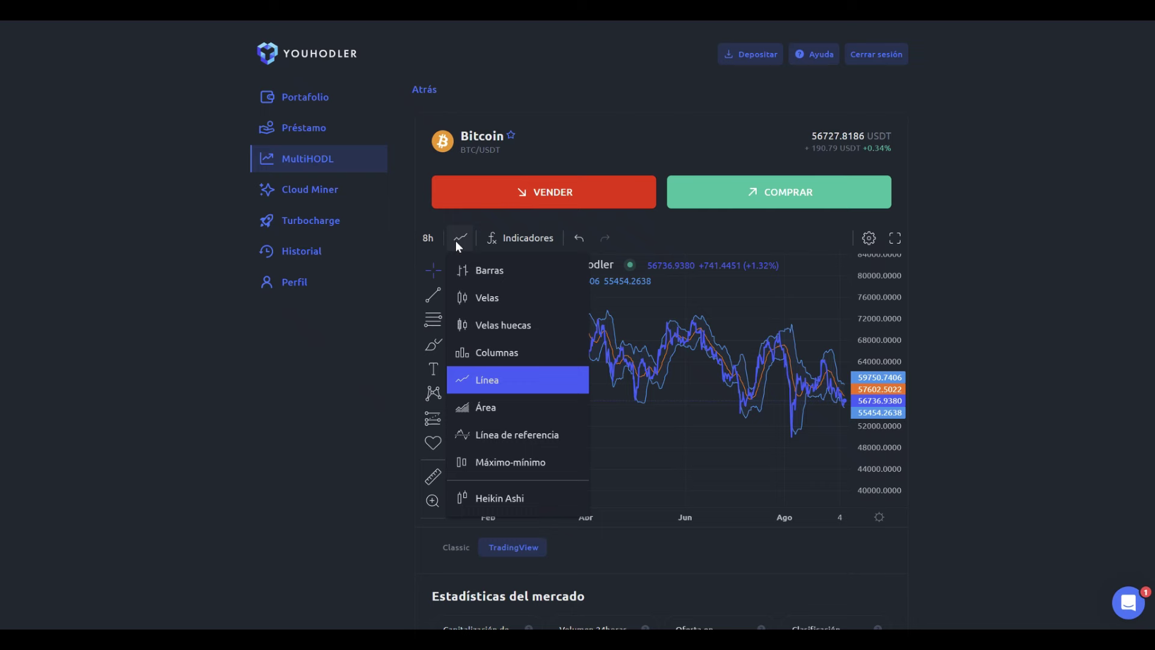
left_click(507, 298)
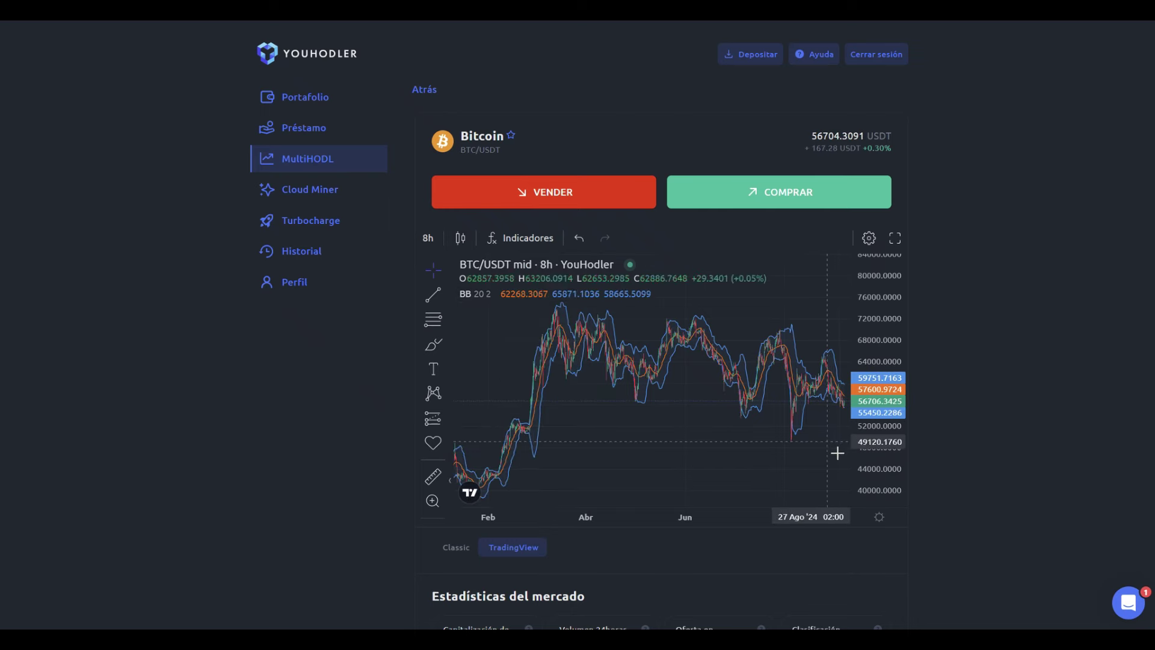
Examine the August and September candles against the upper and lower Bollinger bands on the BTC/USDT chart
scroll(782, 421, "up", 10)
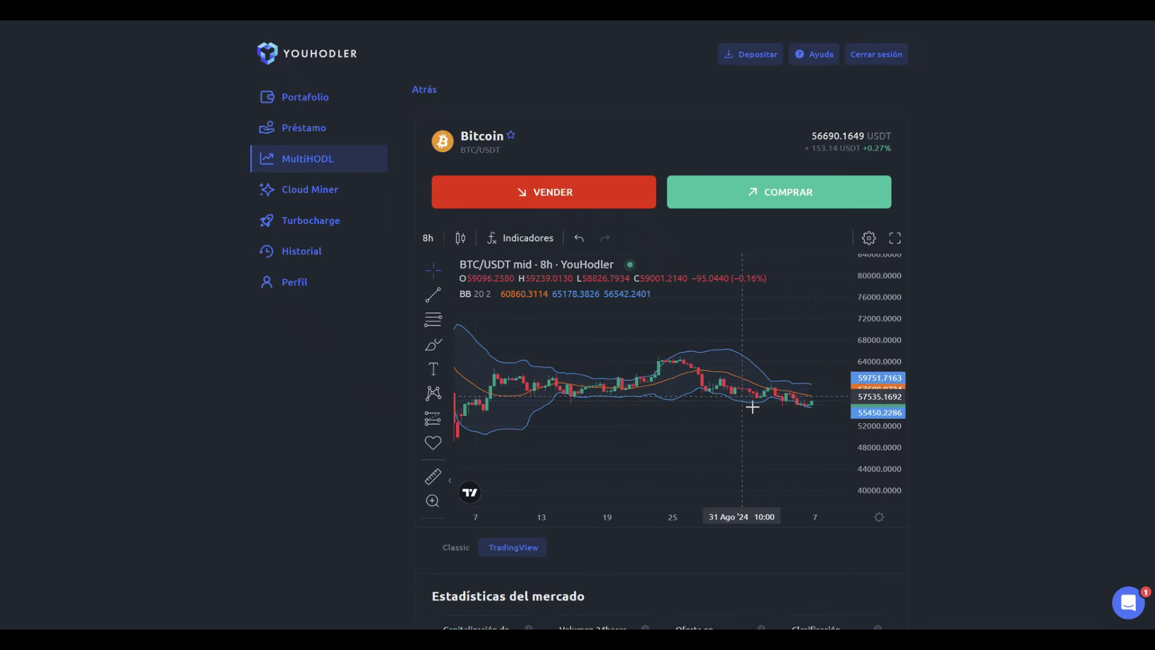
left_click_drag(735, 344, 738, 348)
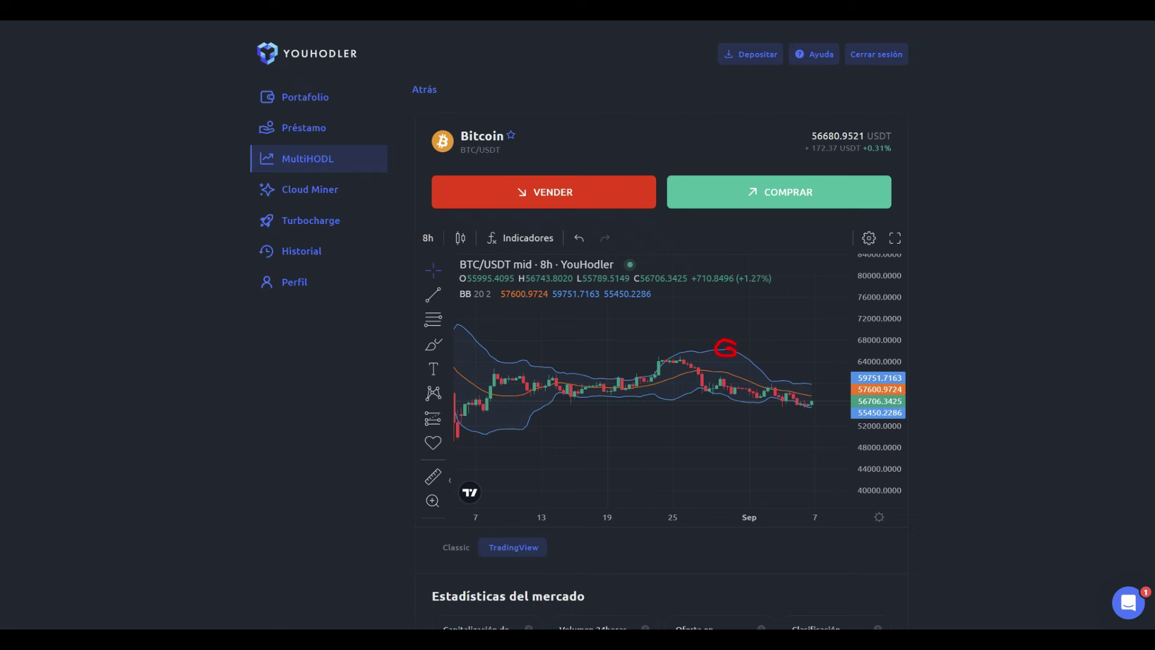
key("Escape")
left_click_drag(872, 454, 857, 325)
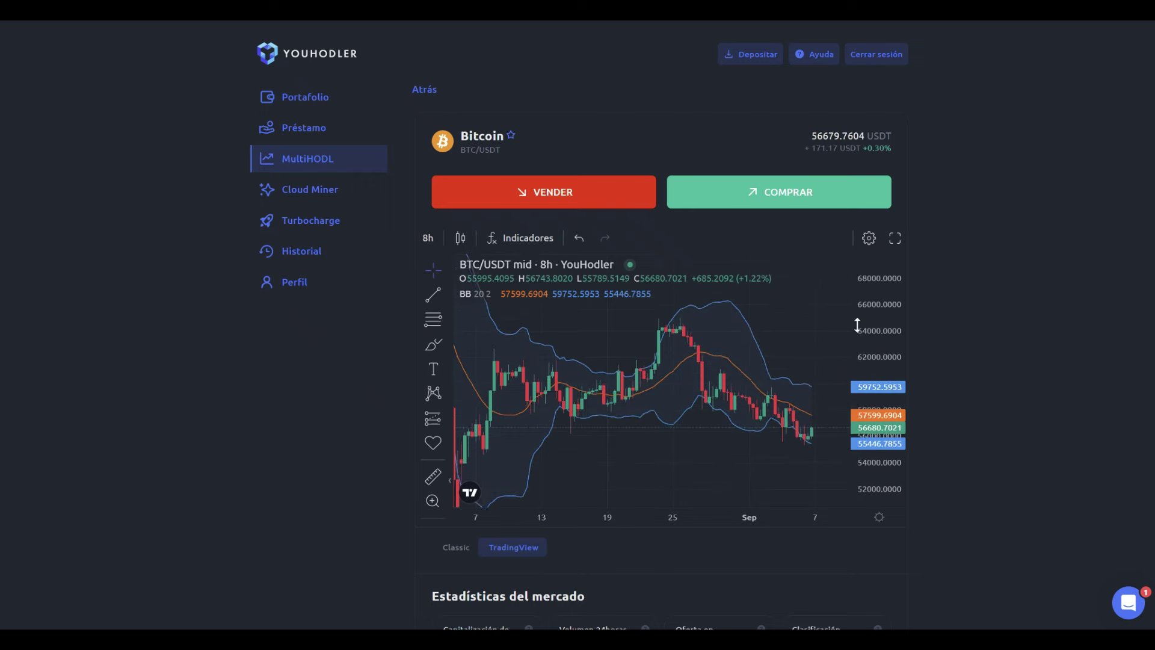
scroll(778, 431, "down", 4)
scroll(689, 406, "up", 4)
scroll(730, 463, "up", 2)
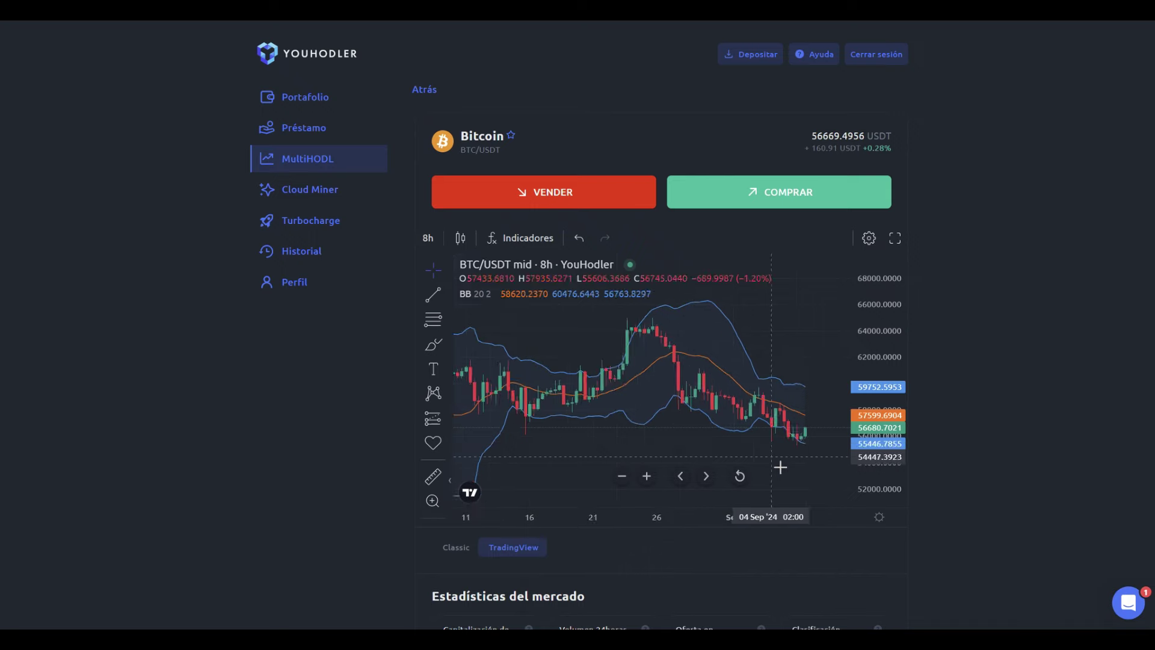
Examine how earlier BTC/USDT candles back to July relate to the Bollinger bands, and return to the latest candles
left_click_drag(604, 444, 744, 441)
left_click_drag(661, 449, 747, 447)
left_click_drag(645, 401, 741, 469)
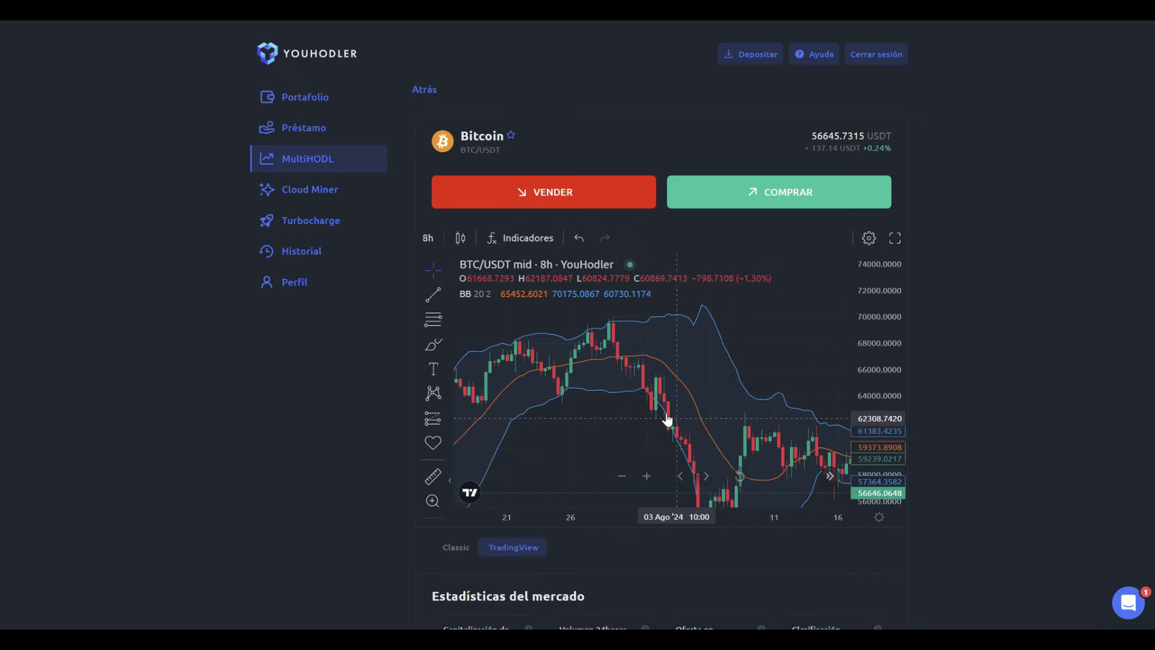
left_click_drag(658, 421, 786, 392)
left_click_drag(711, 440, 774, 396)
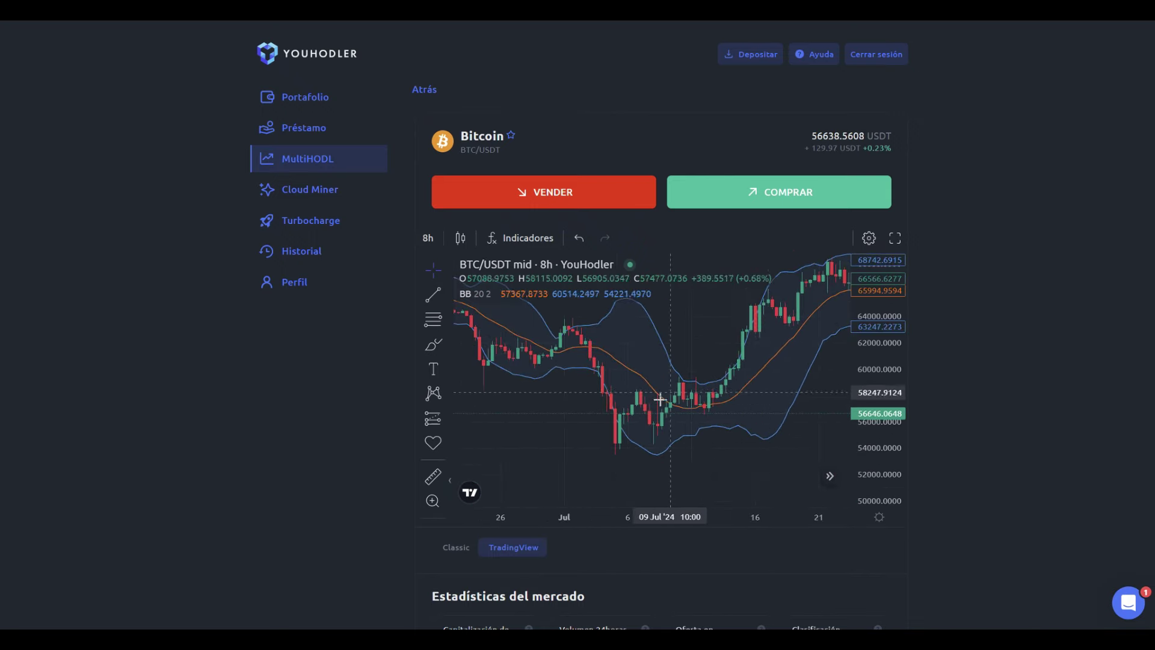
left_click_drag(626, 424, 512, 397)
left_click_drag(739, 411, 560, 416)
left_click_drag(716, 412, 584, 419)
left_click_drag(728, 417, 570, 387)
left_click_drag(788, 407, 665, 431)
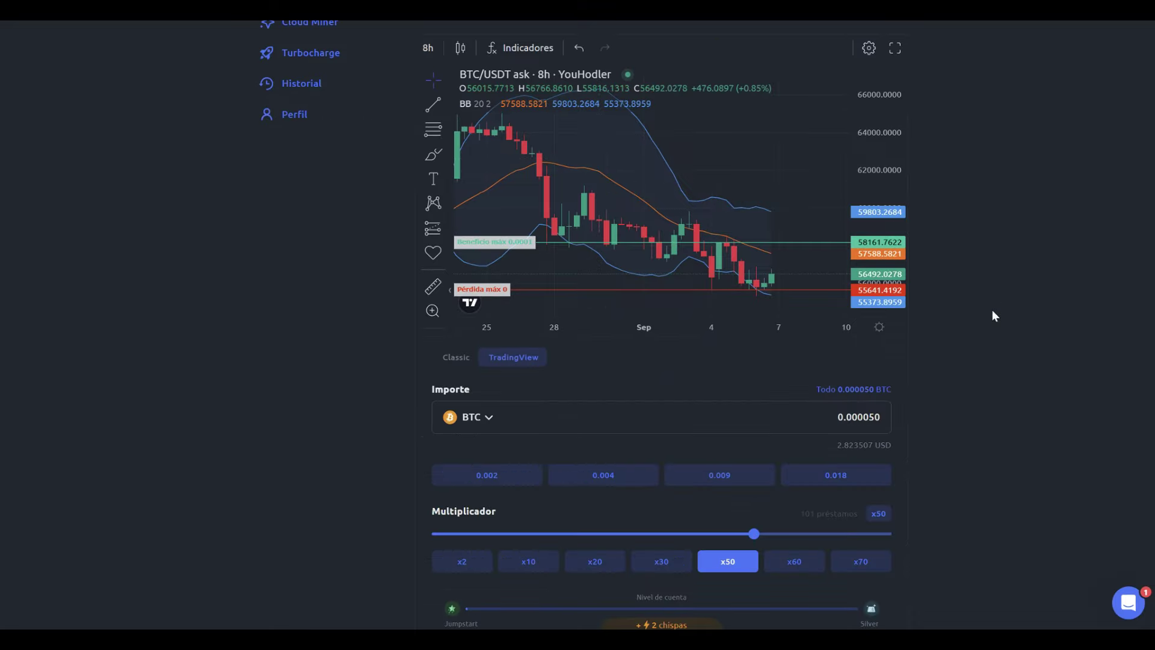
Set the BTC/USDT position's multiplier to x2 and its amount to 0.002 BTC
scroll(991, 309, "down", 3)
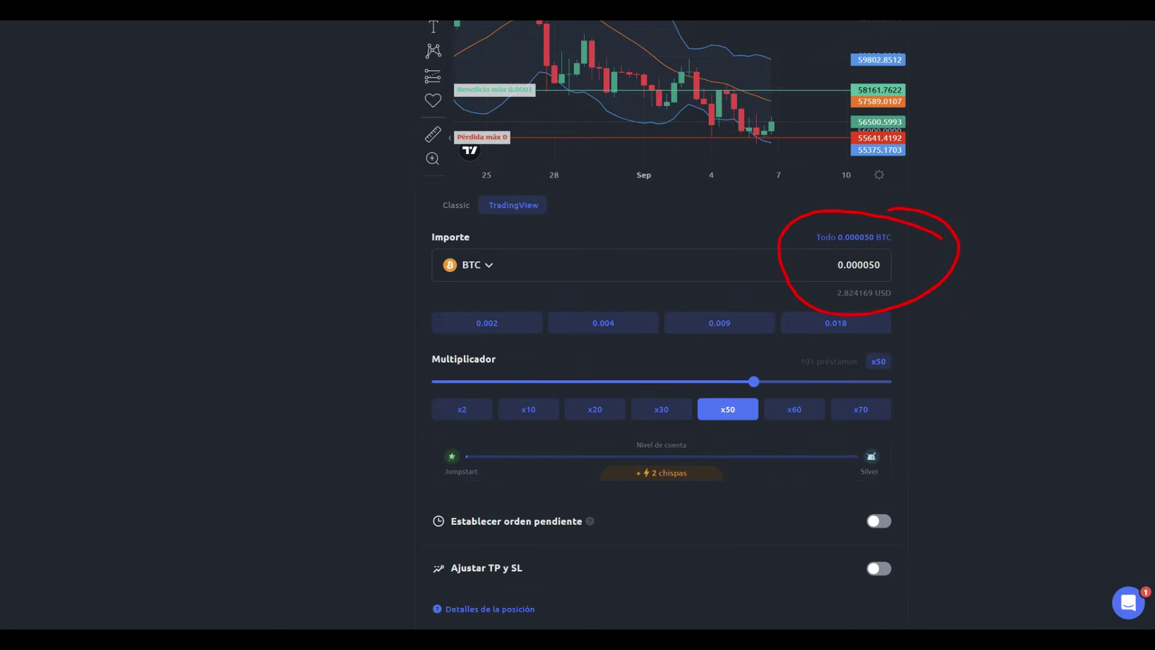
mouse_move(639, 362)
left_mouse_down()
mouse_move(462, 361)
mouse_move(912, 394)
mouse_move(620, 345)
left_mouse_up()
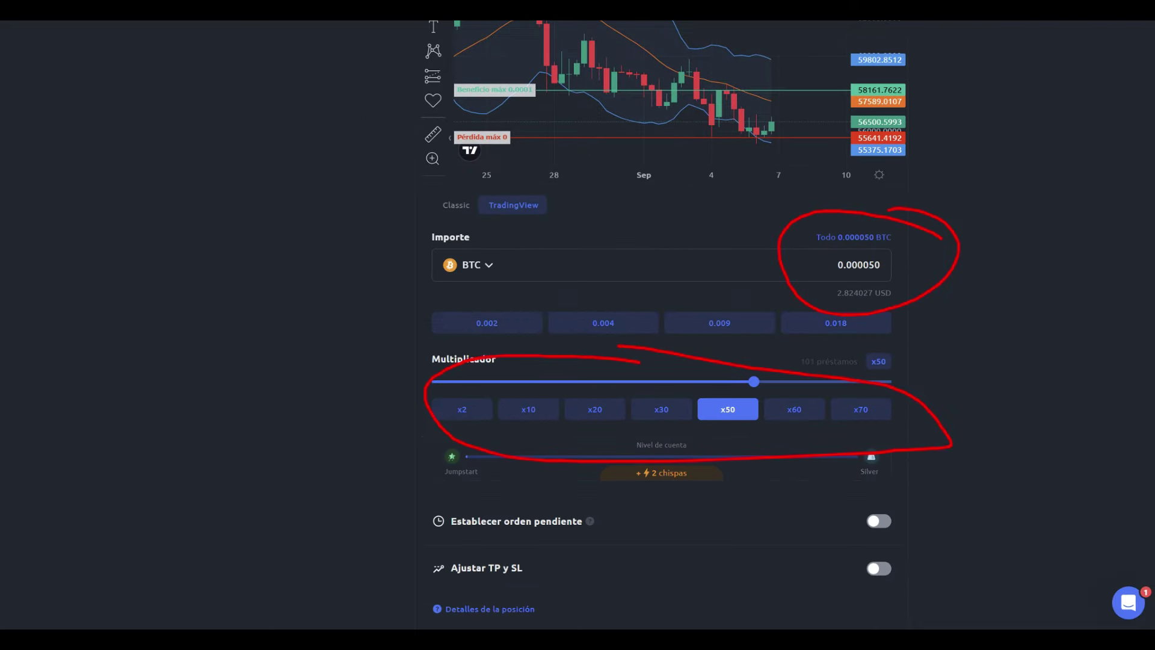
left_click_drag(470, 379, 480, 439)
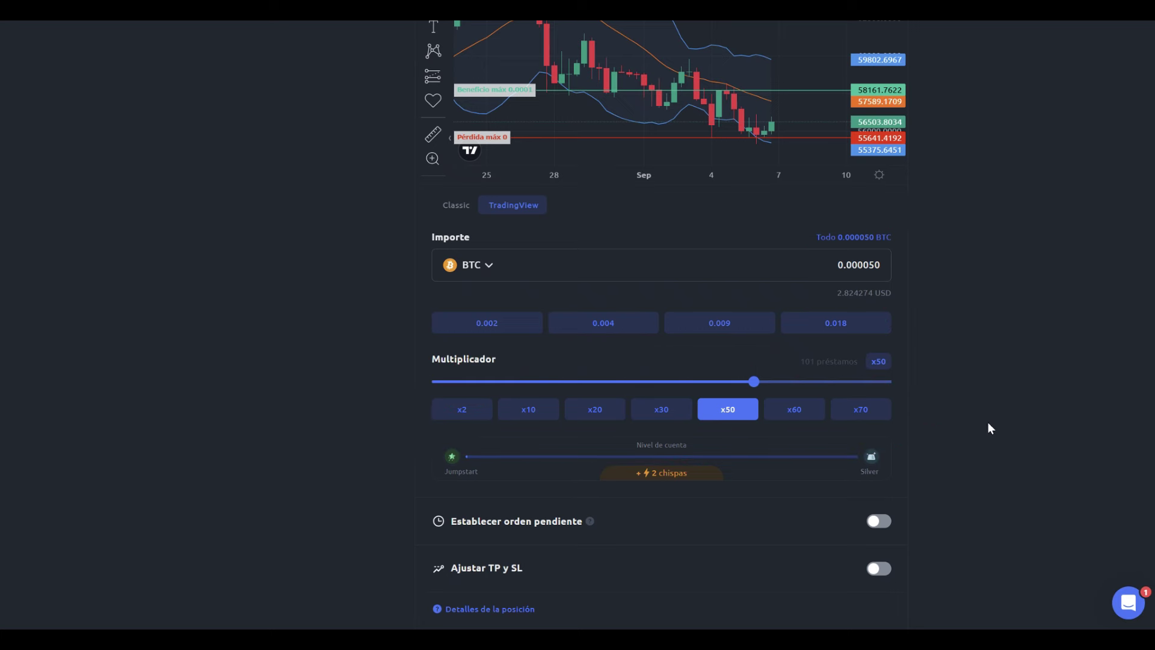
scroll(990, 428, "down", 3)
left_click(464, 250)
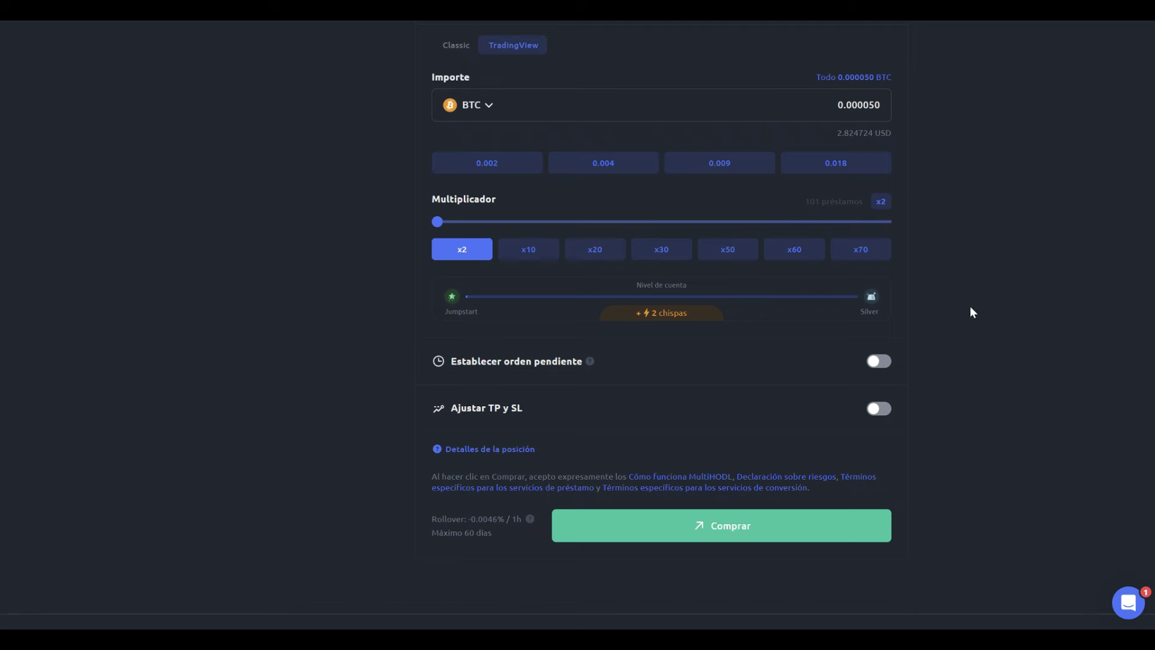
left_click(518, 165)
Enable Ajustar TP y SL with a take-profit distance of +5% and a stop-loss distance of -2.5%
scroll(976, 357, "down", 3)
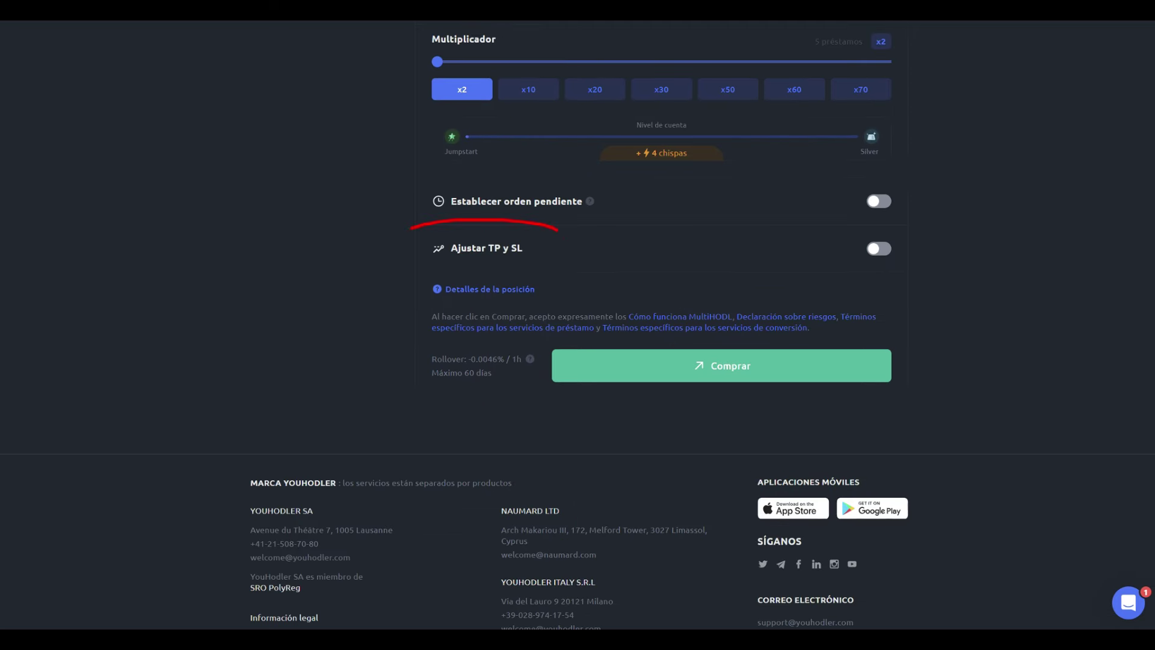
left_click_drag(742, 215, 524, 221)
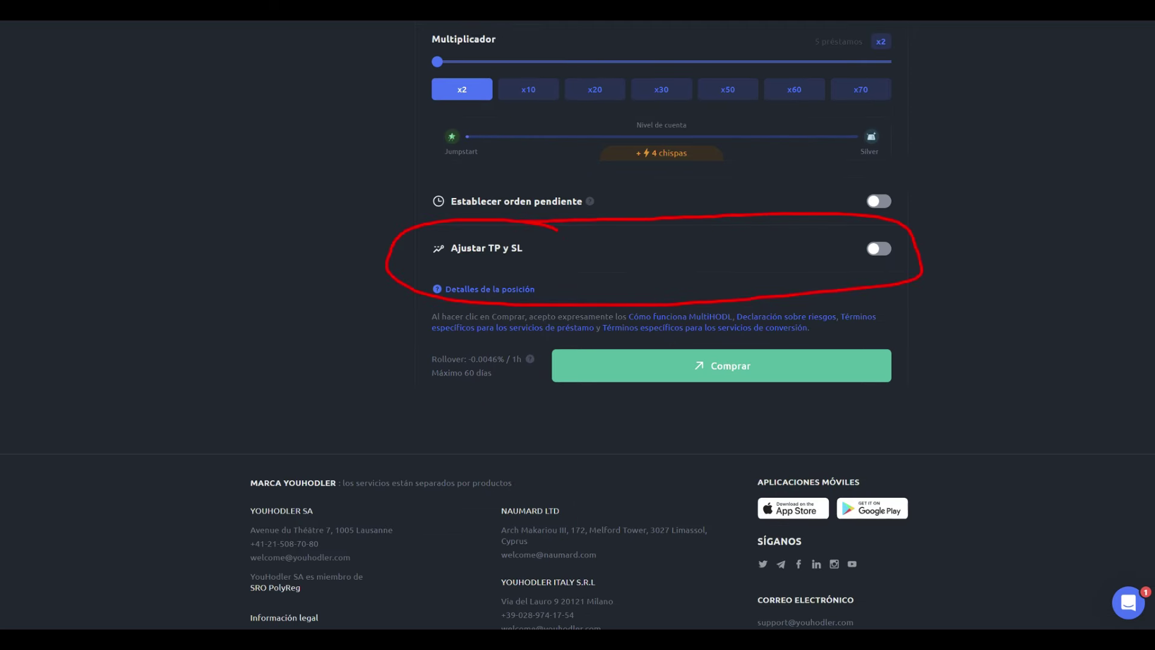
left_click(885, 249)
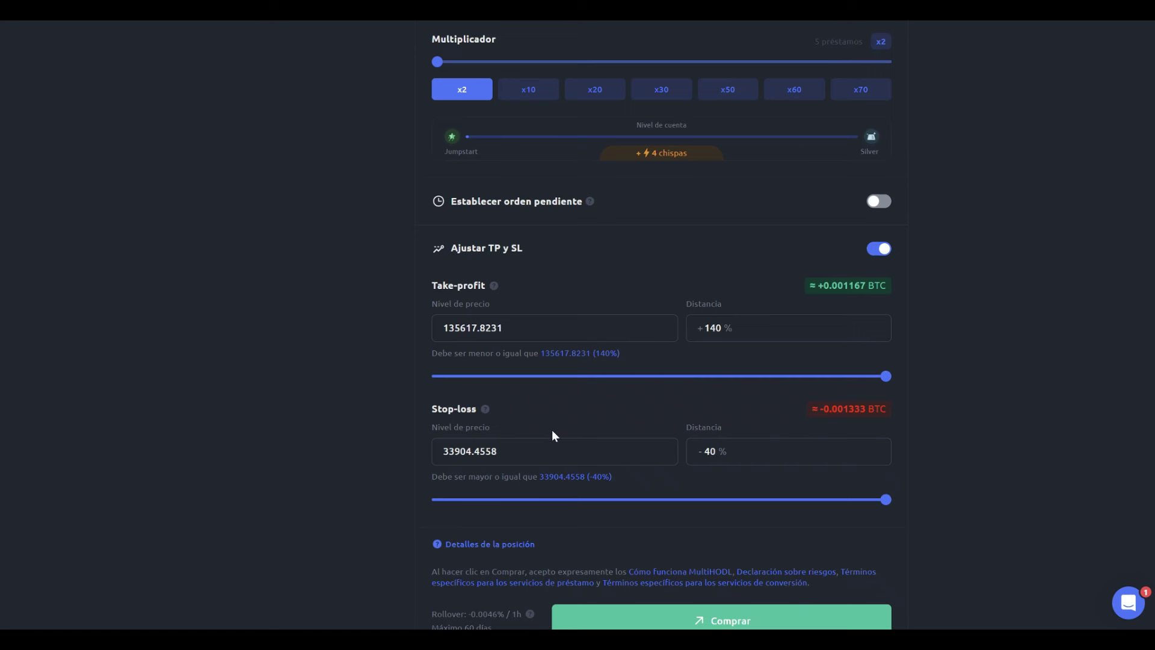
left_click_drag(727, 331, 668, 333)
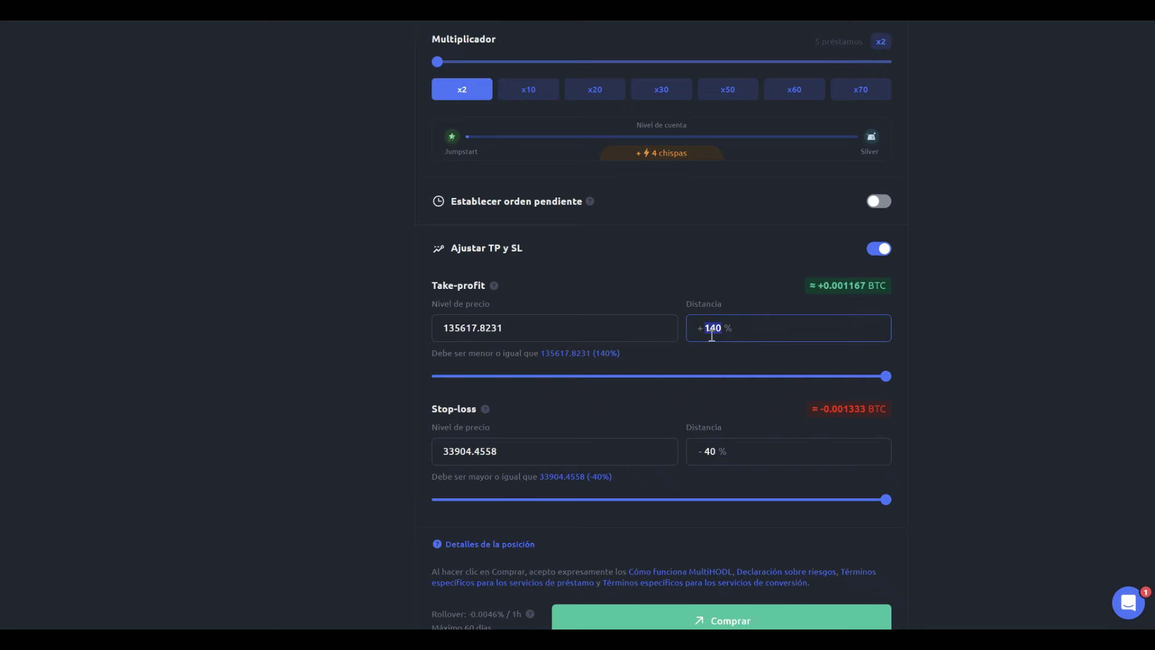
type("5")
left_click_drag(737, 463, 689, 452)
type("2")
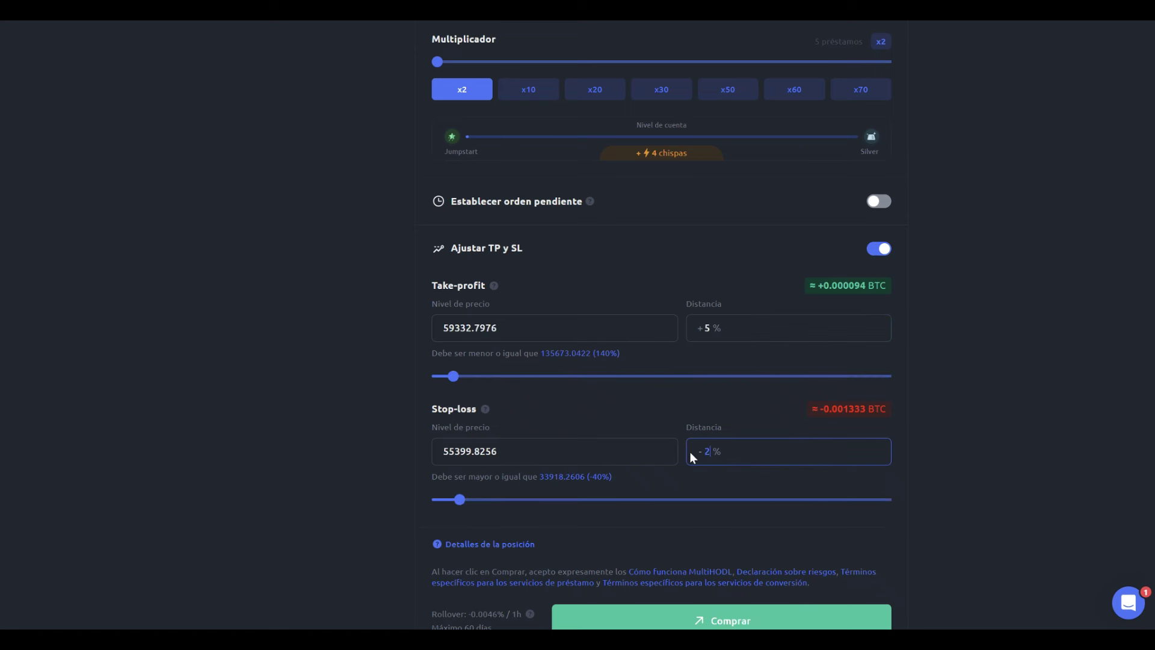
type(".5")
left_click(975, 442)
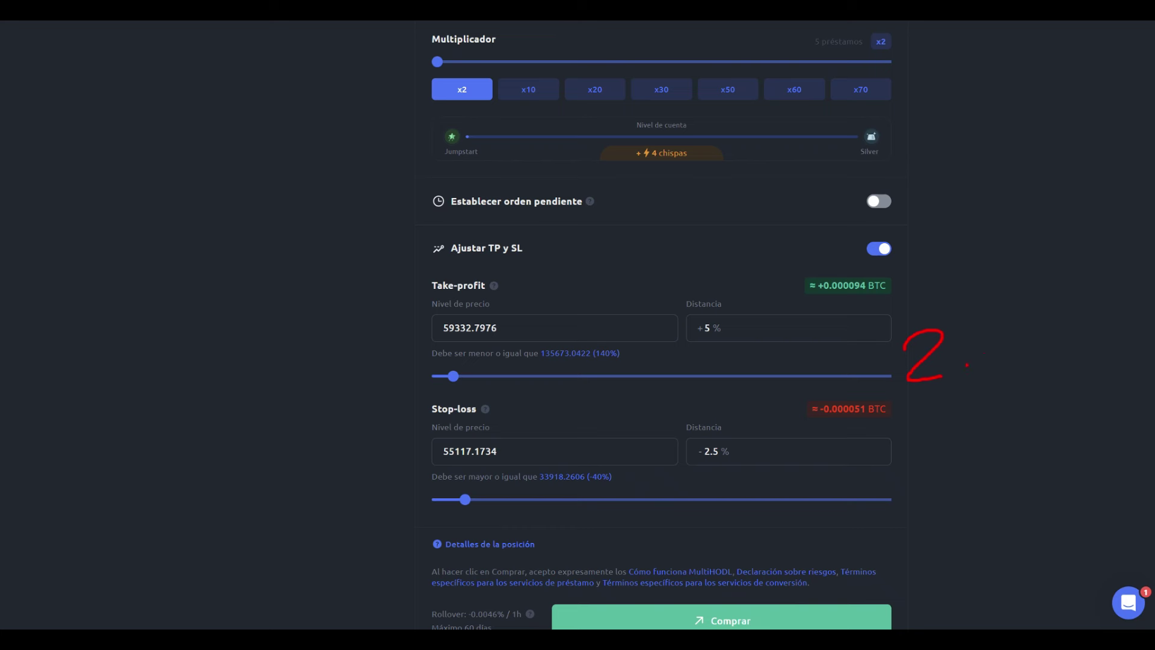
Examine the take-profit and stop-loss distances as a 2:1 ratio, marking both percentages
left_click_drag(983, 321, 989, 362)
left_click_drag(987, 363, 1007, 359)
left_click_drag(921, 419, 1052, 383)
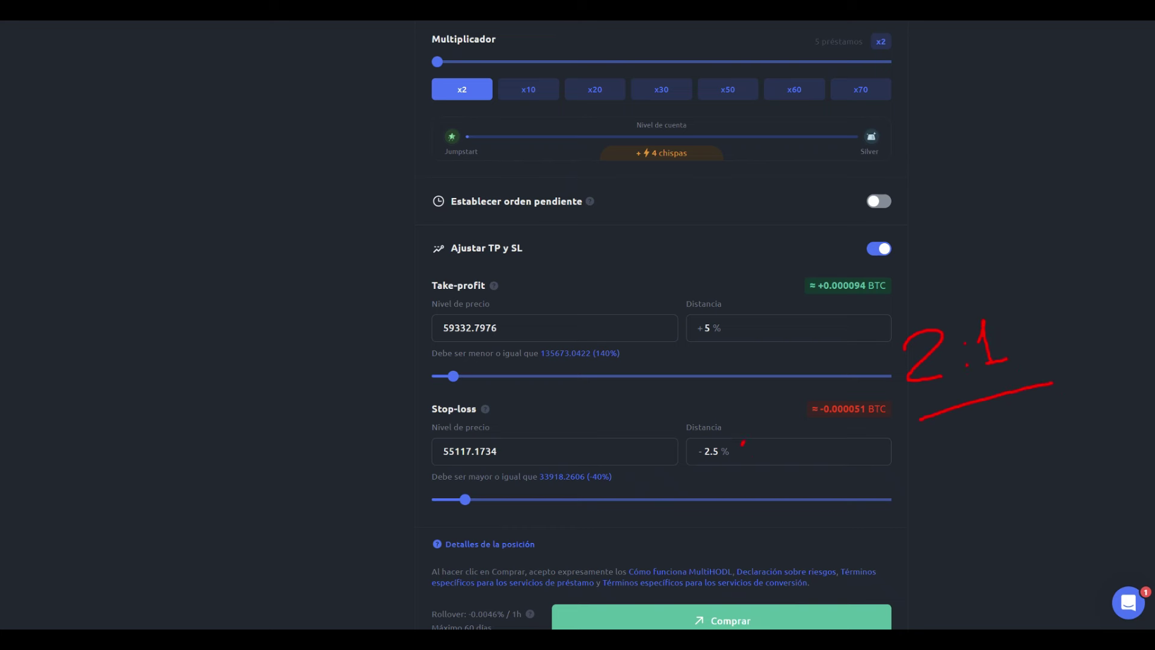
mouse_move(743, 443)
left_mouse_down()
mouse_move(657, 428)
mouse_move(731, 475)
mouse_move(741, 423)
left_mouse_up()
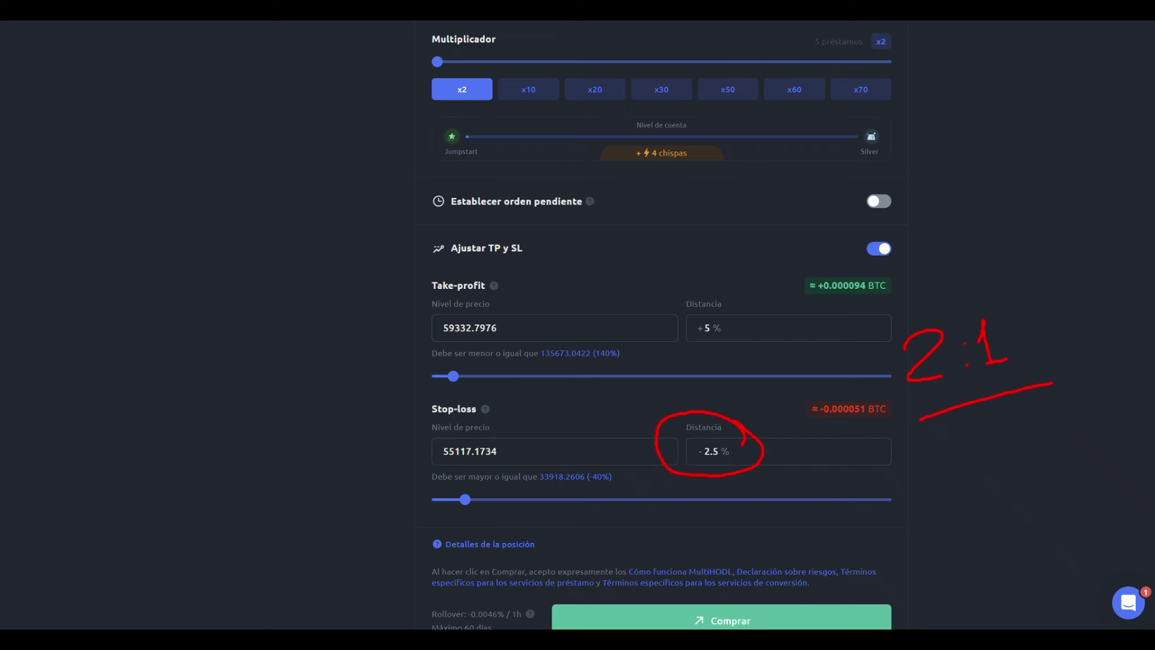
mouse_move(693, 349)
left_mouse_down()
mouse_move(721, 339)
mouse_move(725, 410)
mouse_move(749, 400)
mouse_move(690, 471)
mouse_move(715, 428)
left_mouse_up()
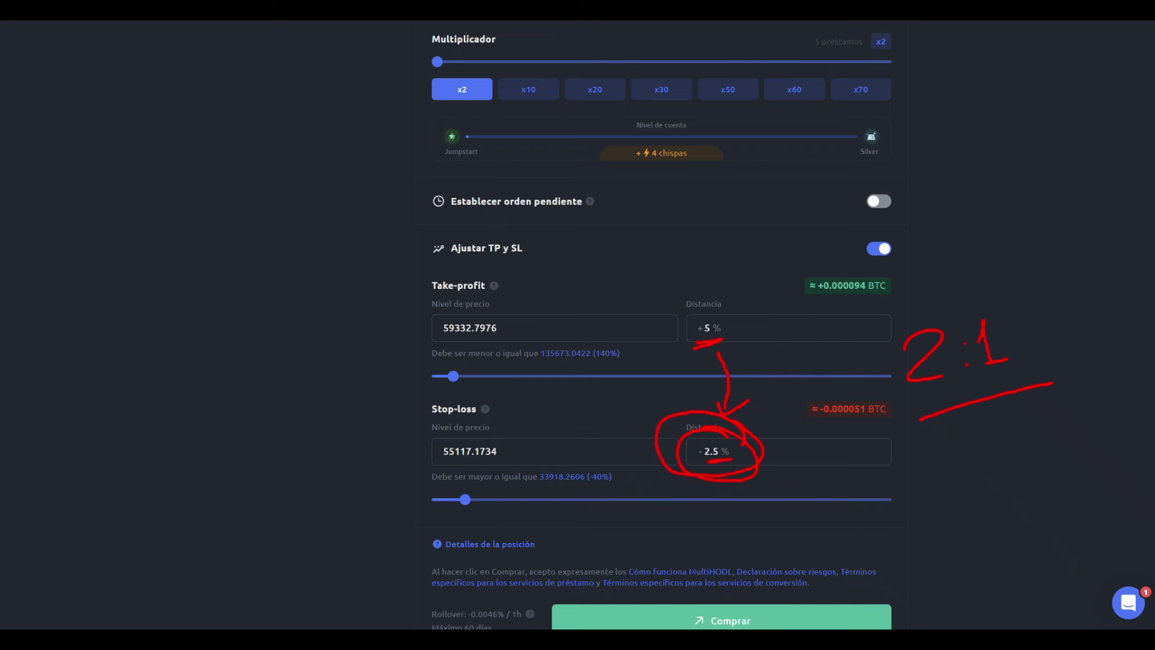
left_click_drag(790, 430, 782, 460)
key("e")
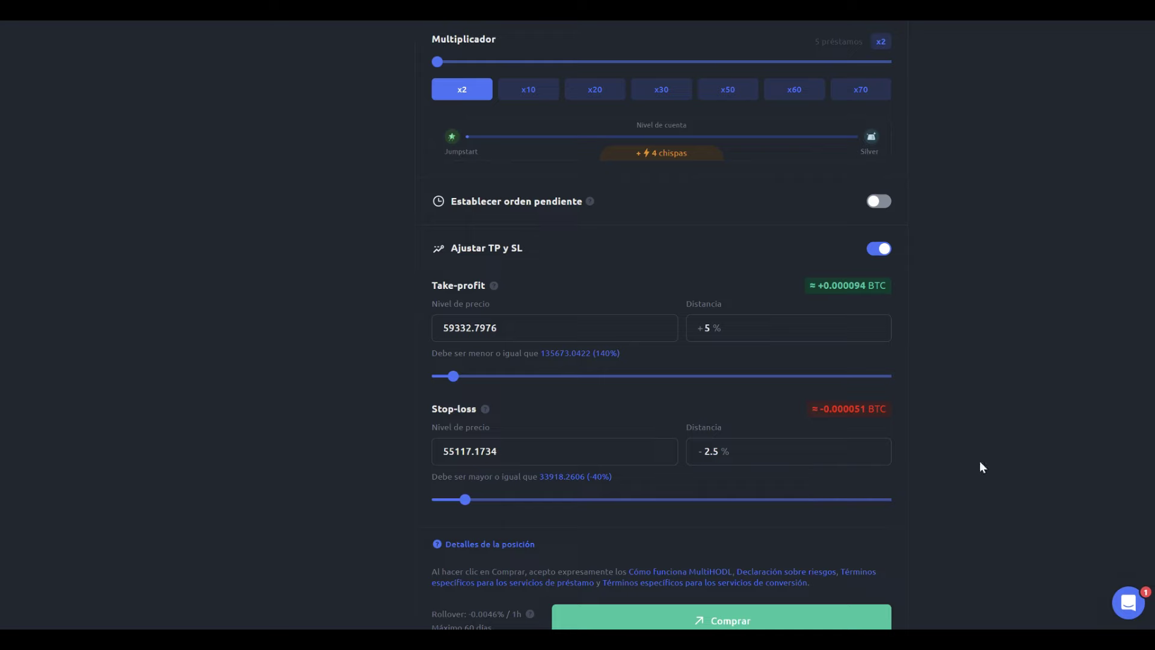
Review the Comprar option, the take-profit and stop-loss levels on the chart, and the position's amount and multiplier
scroll(980, 457, "down", 5)
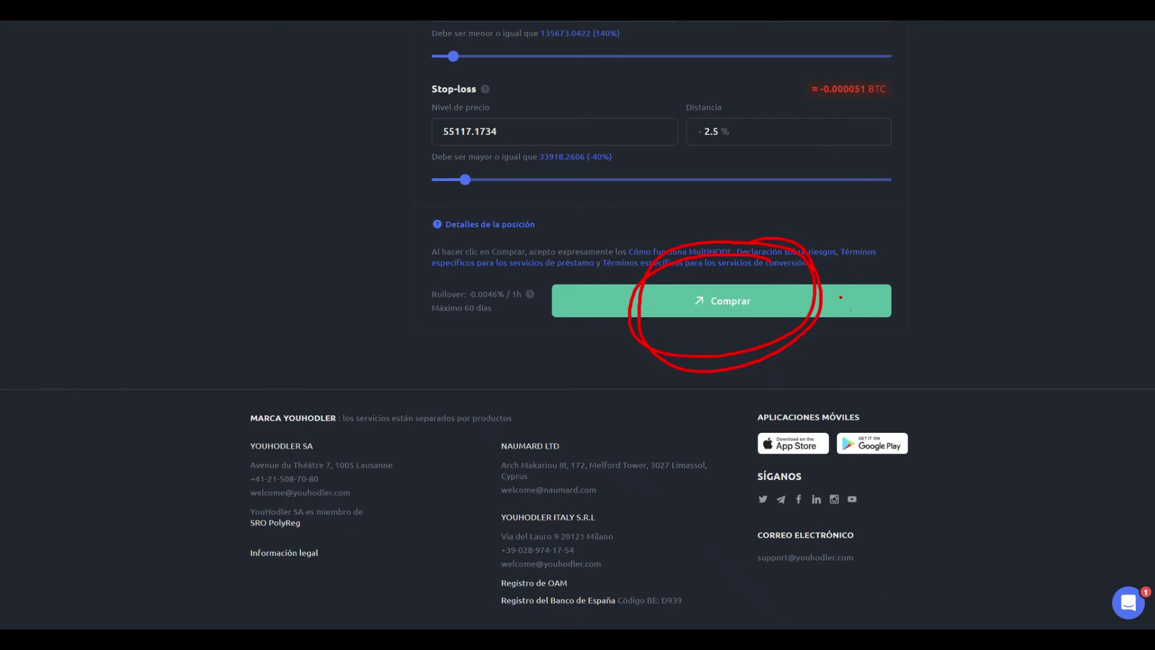
left_click_drag(841, 297, 888, 278)
key("Escape")
scroll(888, 283, "up", 13)
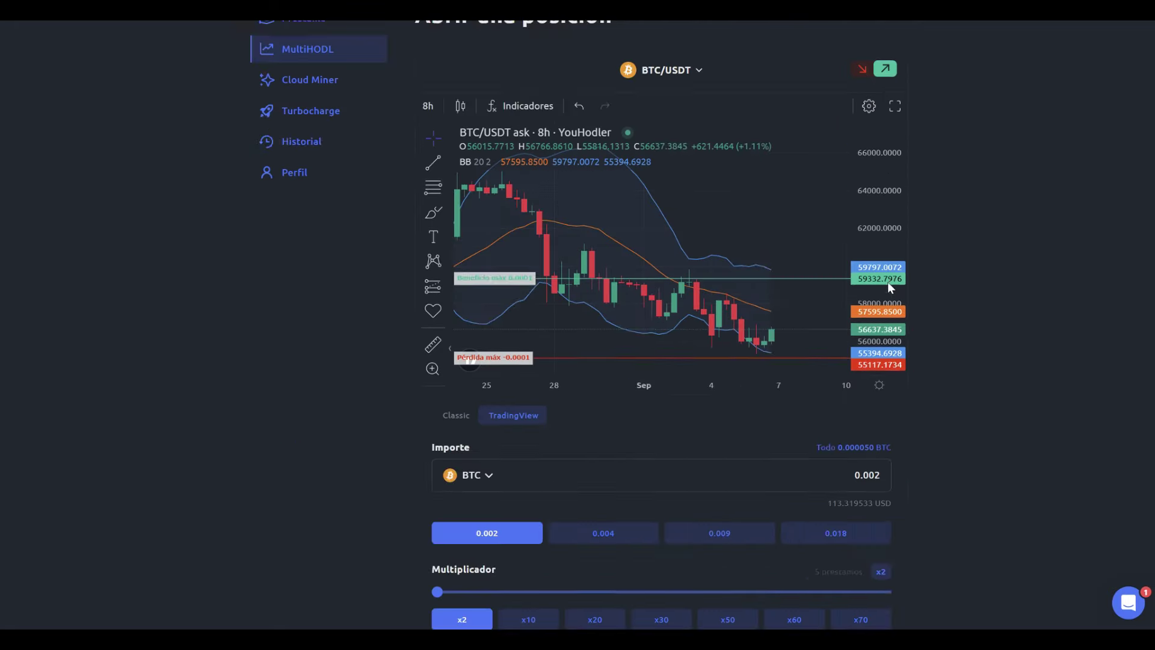
scroll(953, 309, "down", 10)
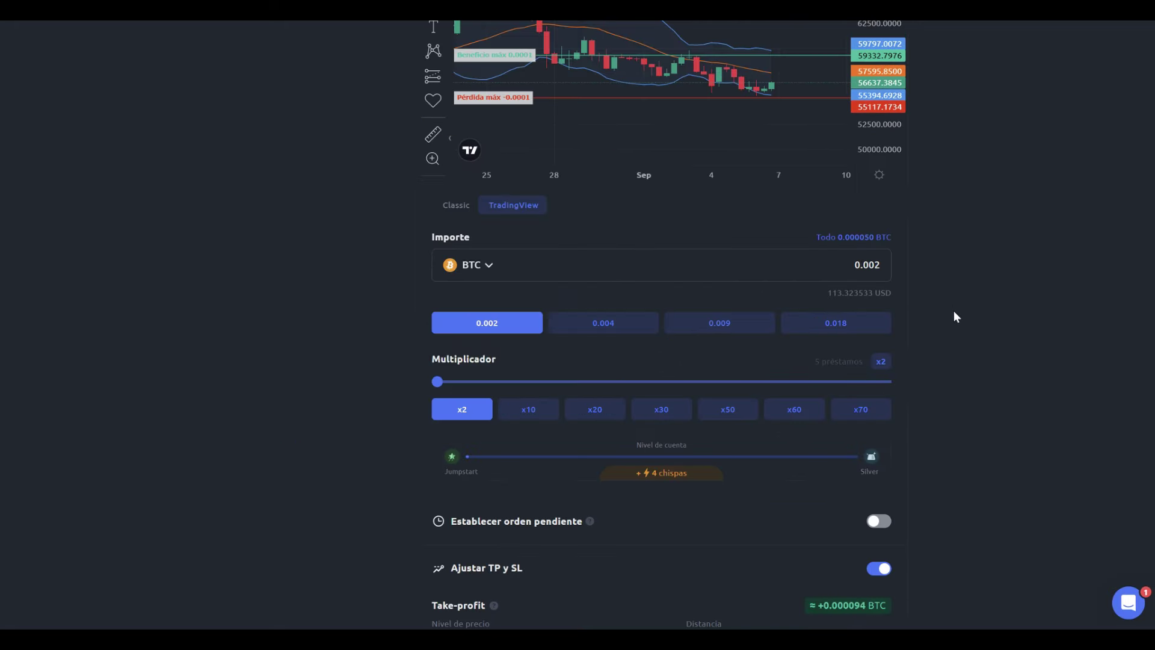
scroll(954, 310, "down", 3)
key("ctrl+2")
mouse_move(763, 429)
left_mouse_down()
mouse_move(733, 426)
mouse_move(788, 479)
mouse_move(881, 412)
left_mouse_up()
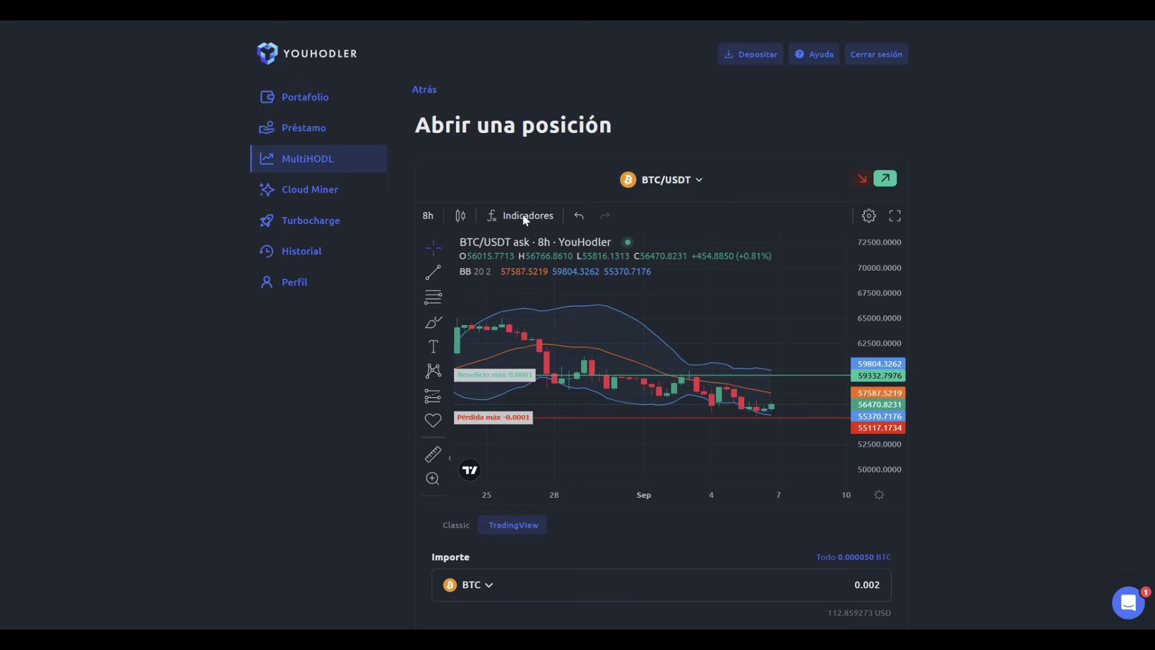
Examine the BTC/USDT chart with Bollinger bands over several months, and return to the early September candles
scroll(750, 421, "down", 3)
left_click_drag(877, 299, 879, 397)
scroll(836, 389, "up", 4)
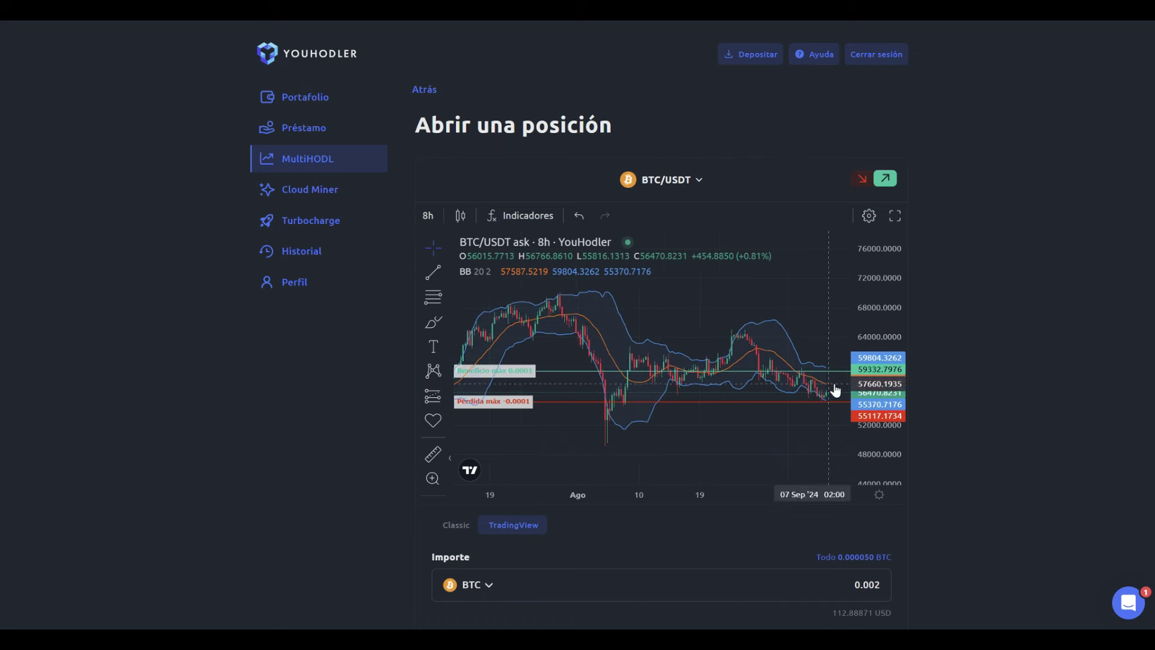
left_click_drag(869, 341, 869, 373)
scroll(845, 384, "down", 7)
left_click_drag(872, 300, 871, 347)
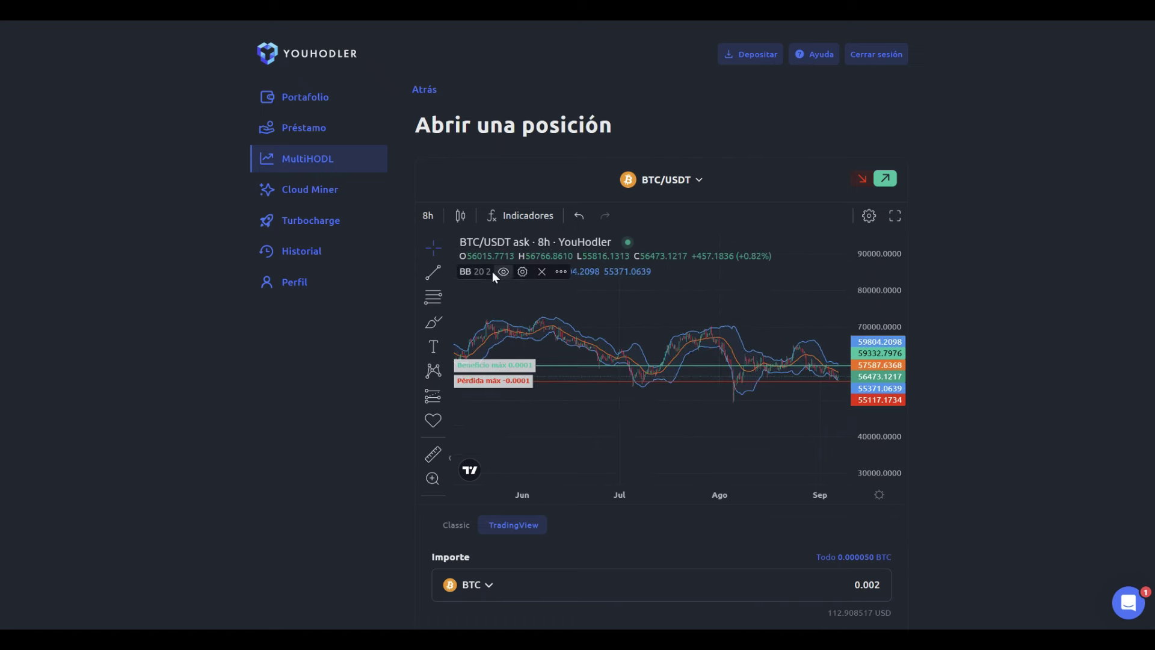
scroll(828, 403, "down", 6)
left_click_drag(871, 424, 880, 265)
scroll(876, 355, "up", 10)
scroll(822, 364, "up", 8)
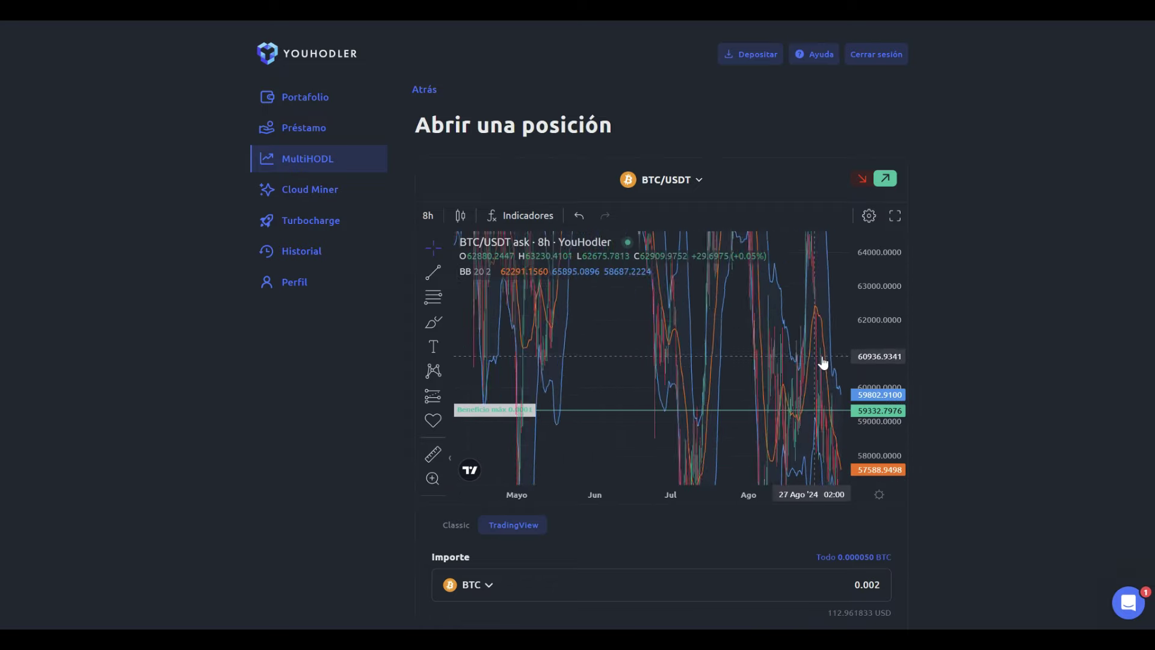
scroll(823, 375, "up", 5)
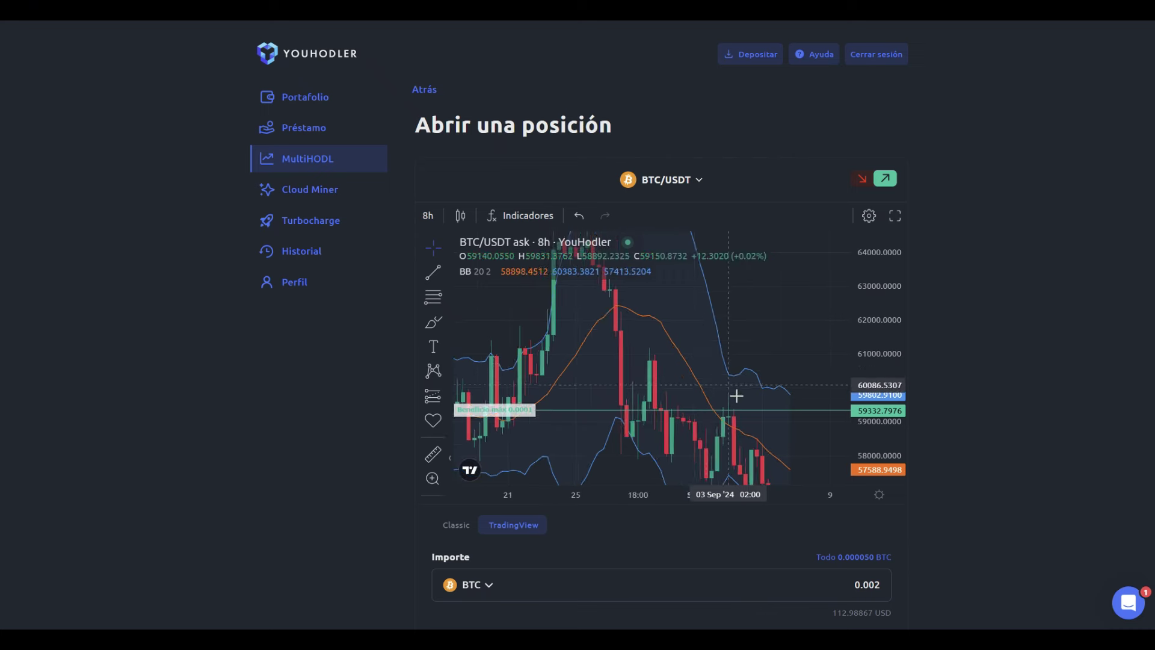
scroll(787, 389, "up", 3)
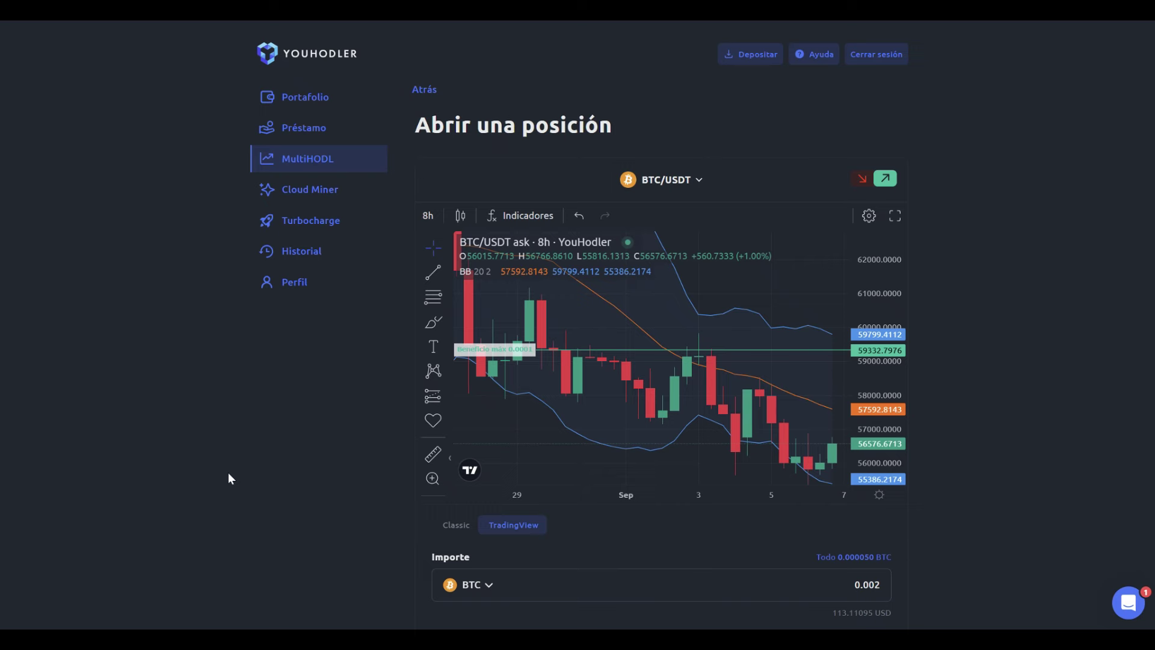
Review the position settings again, marking the Stop-loss setting and its estimated BTC loss
scroll(940, 373, "down", 13)
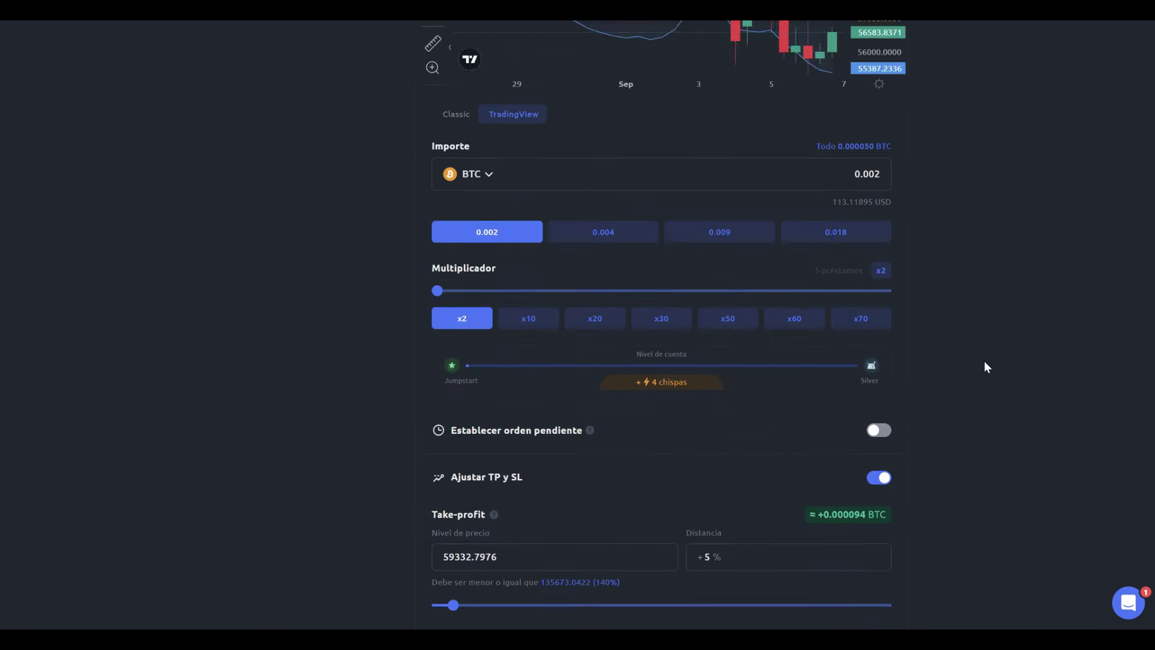
scroll(941, 490, "up", 13)
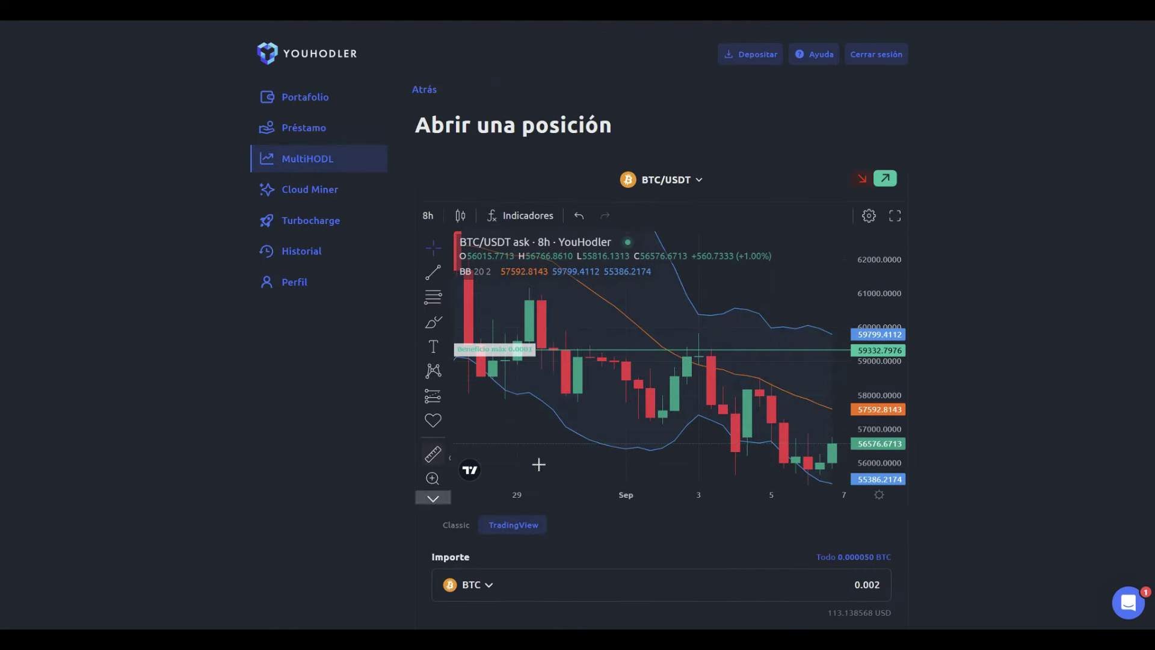
scroll(993, 359, "down", 8)
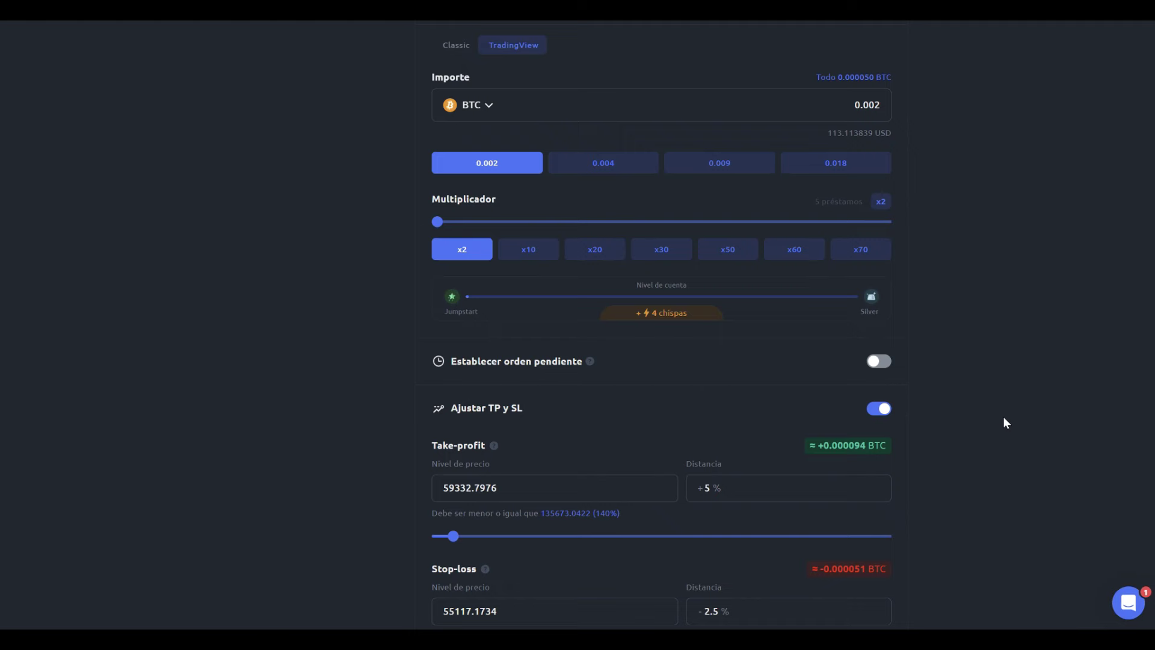
scroll(1003, 418, "down", 3)
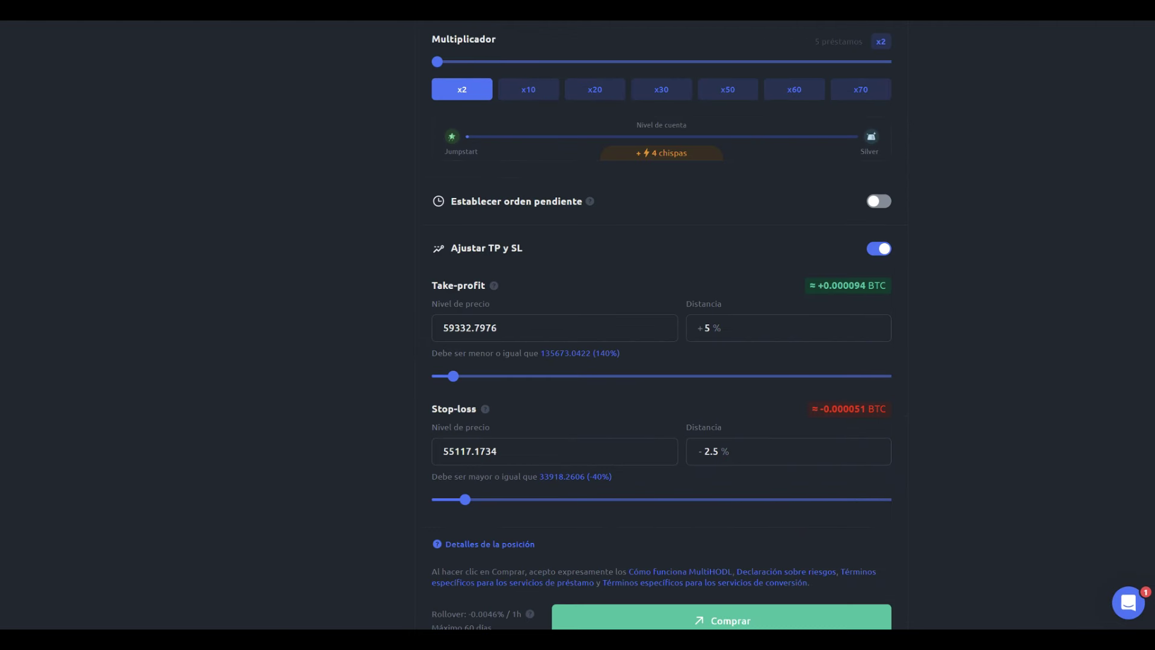
left_click_drag(431, 420, 486, 421)
left_click_drag(813, 425, 898, 425)
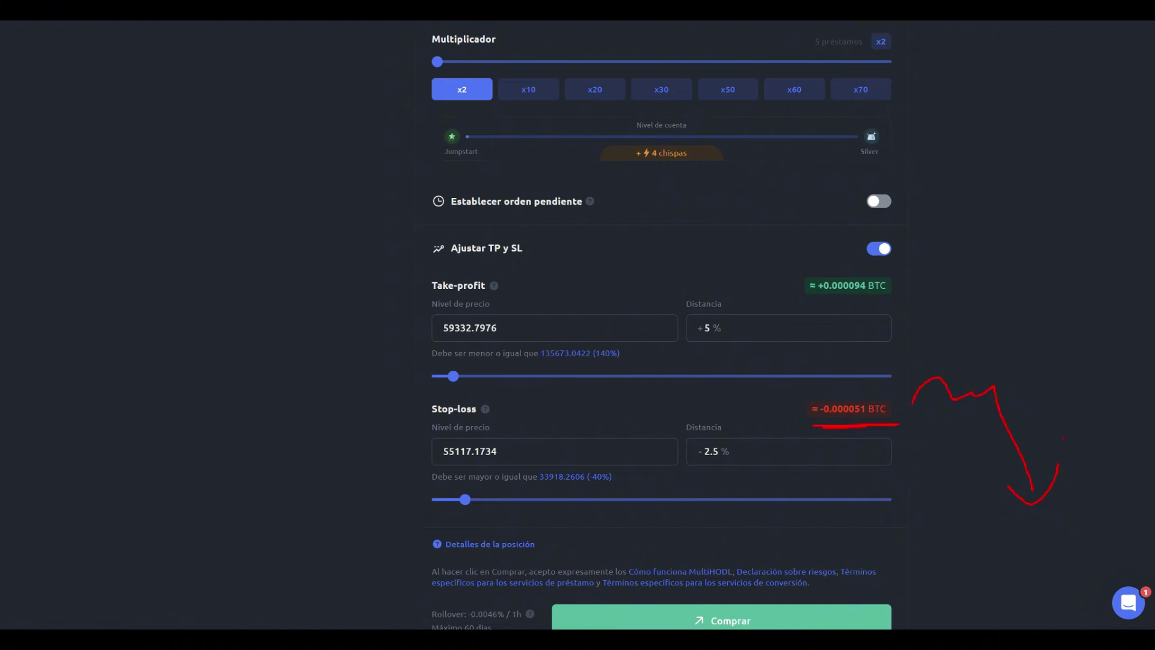
key("Escape")
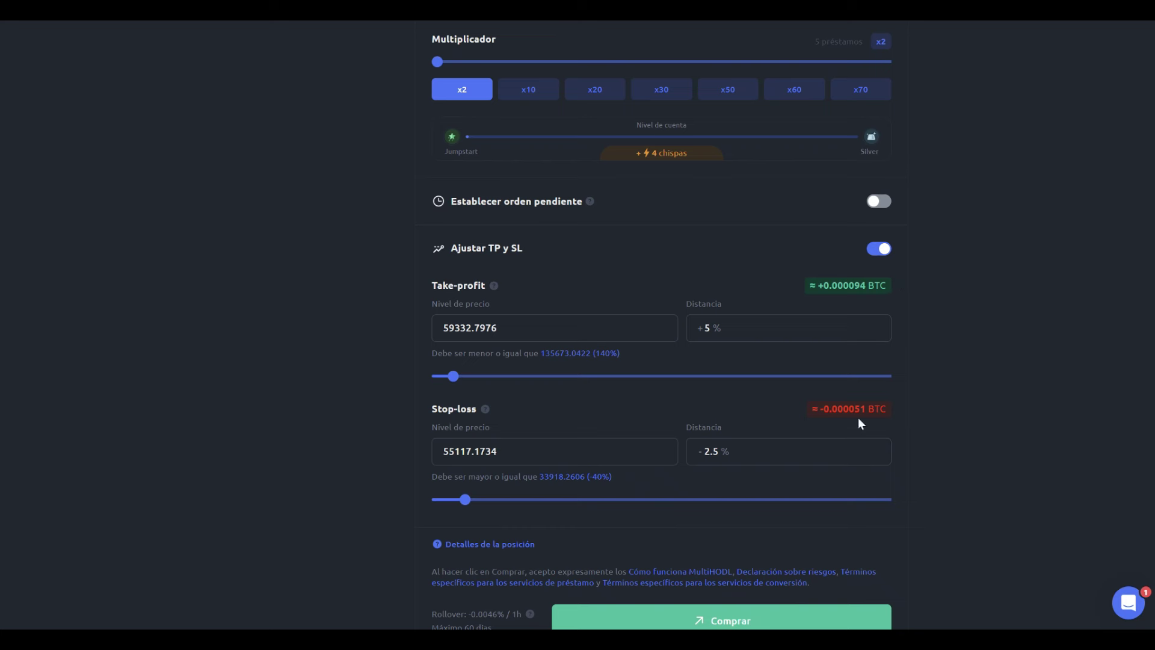
Annotate the take-profit and stop-loss settings with a 2:1 ratio, a dollar sign and a crossed-out symbol
key("ctrl+2")
mouse_move(931, 335)
left_mouse_down()
mouse_move(958, 338)
mouse_move(977, 369)
left_mouse_up()
left_click_drag(1012, 323, 1016, 365)
left_click_drag(1007, 364, 1035, 361)
left_click_drag(961, 398, 962, 441)
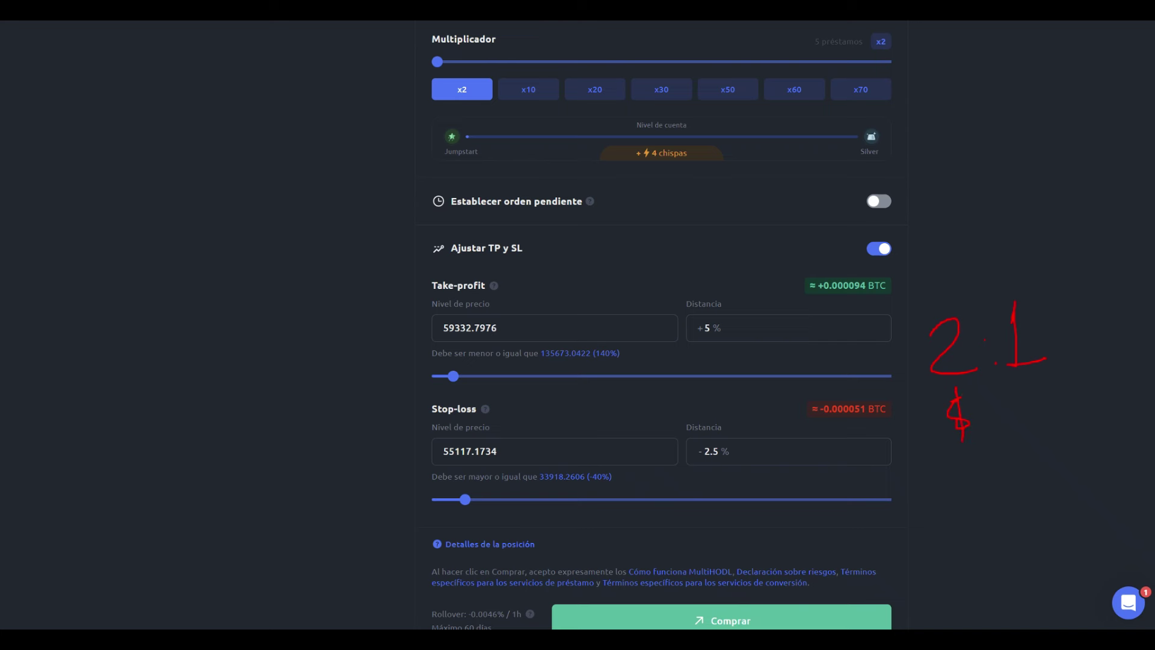
left_click_drag(1021, 259, 997, 292)
left_click_drag(973, 253, 1054, 296)
left_click_drag(1023, 256, 974, 300)
Set the take-profit distance to +10% and the stop-loss distance to -5%
left_click(739, 338)
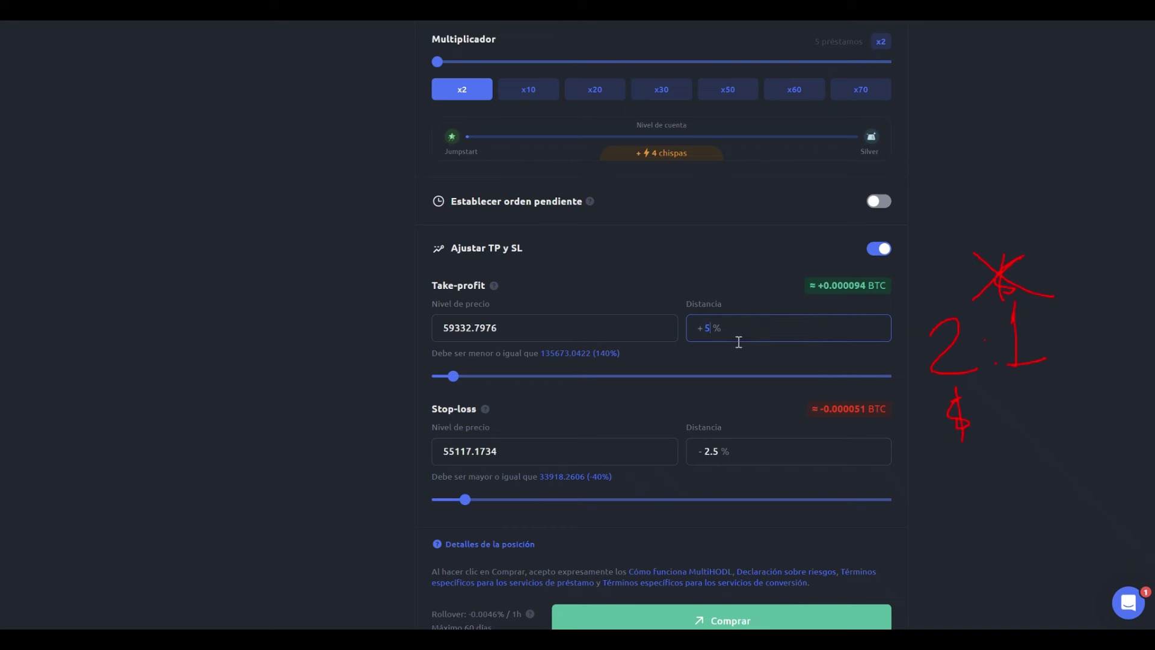
key("BackSpace")
type("10")
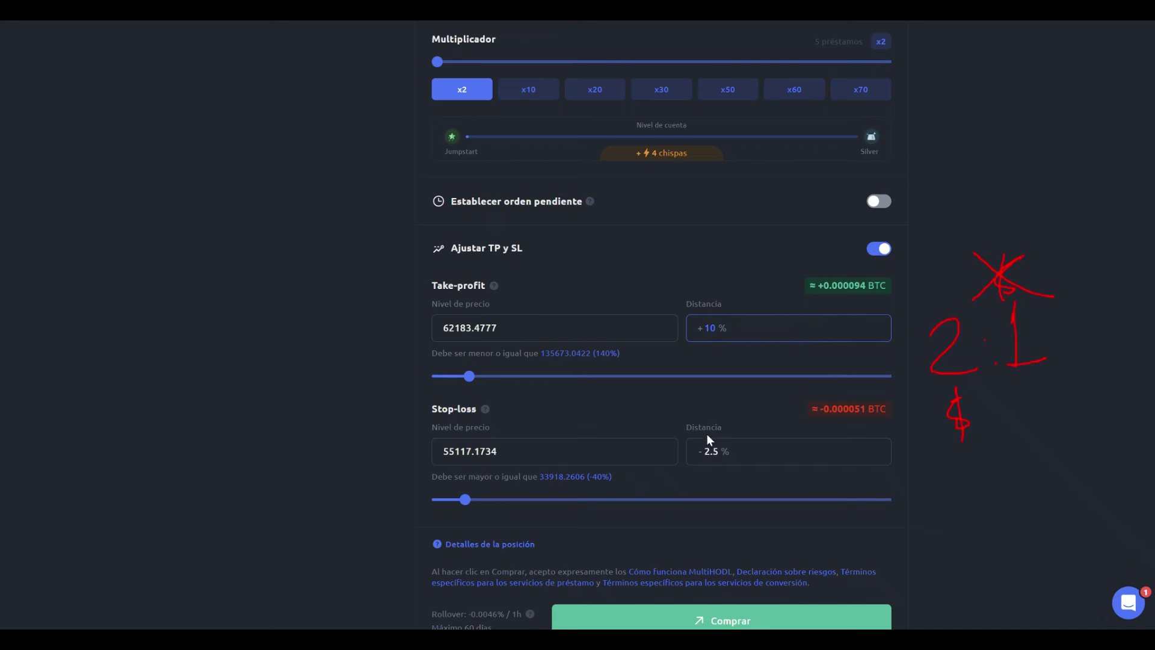
left_click(718, 457)
key("BackSpace")
key("BackSpace")
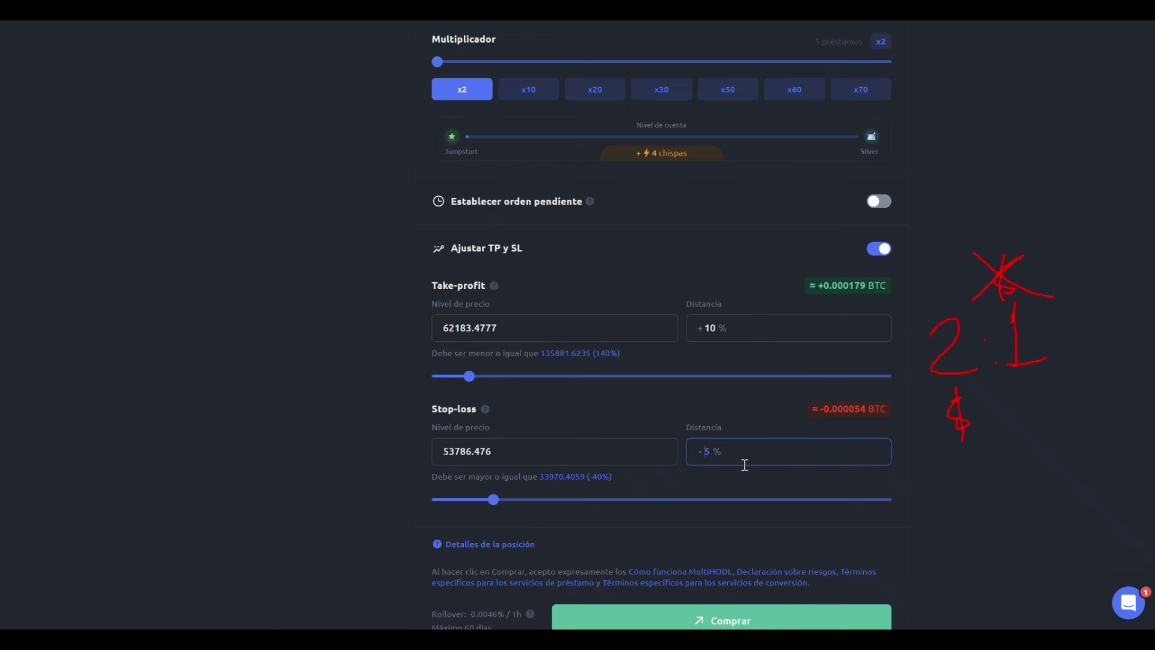
left_click(1046, 464)
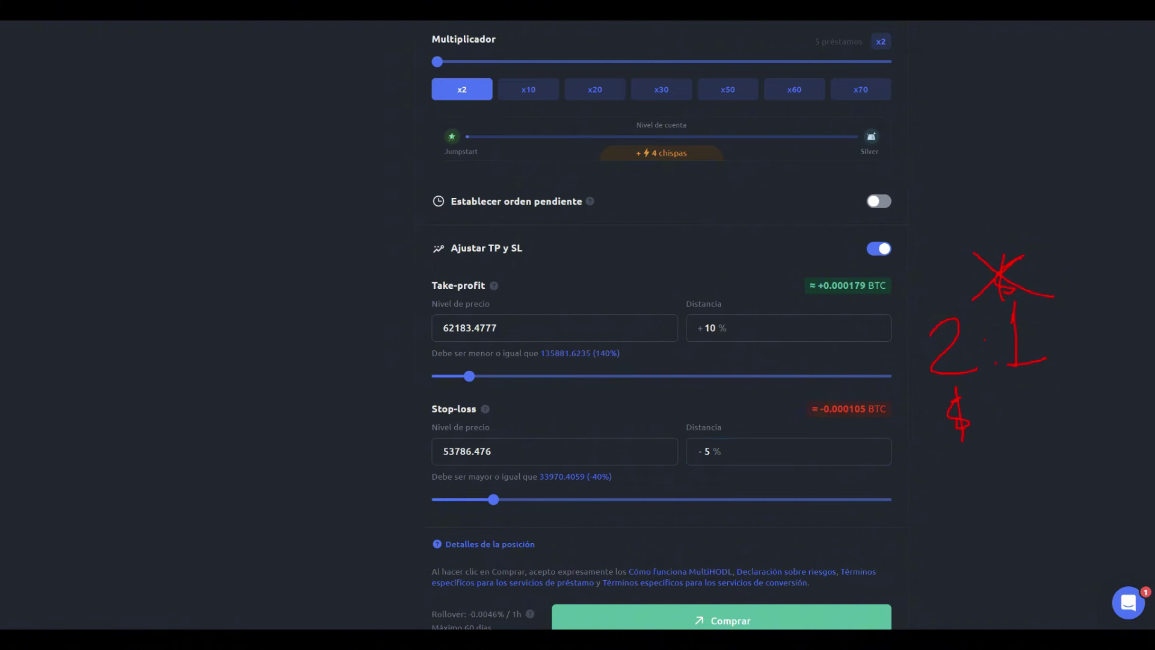
left_click_drag(685, 479, 786, 464)
left_click_drag(778, 434, 728, 467)
key("Escape")
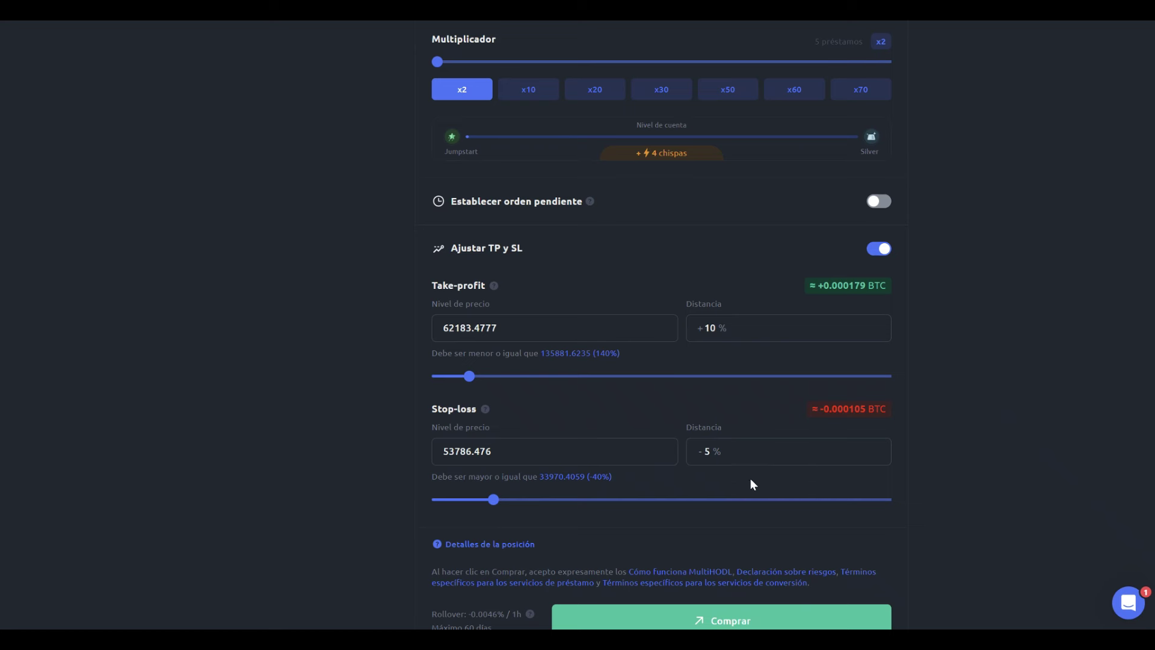
Set the stop-loss distance to -3% and the take-profit distance to +6%
mouse_move(746, 428)
left_mouse_down()
mouse_move(668, 481)
mouse_move(731, 411)
left_mouse_up()
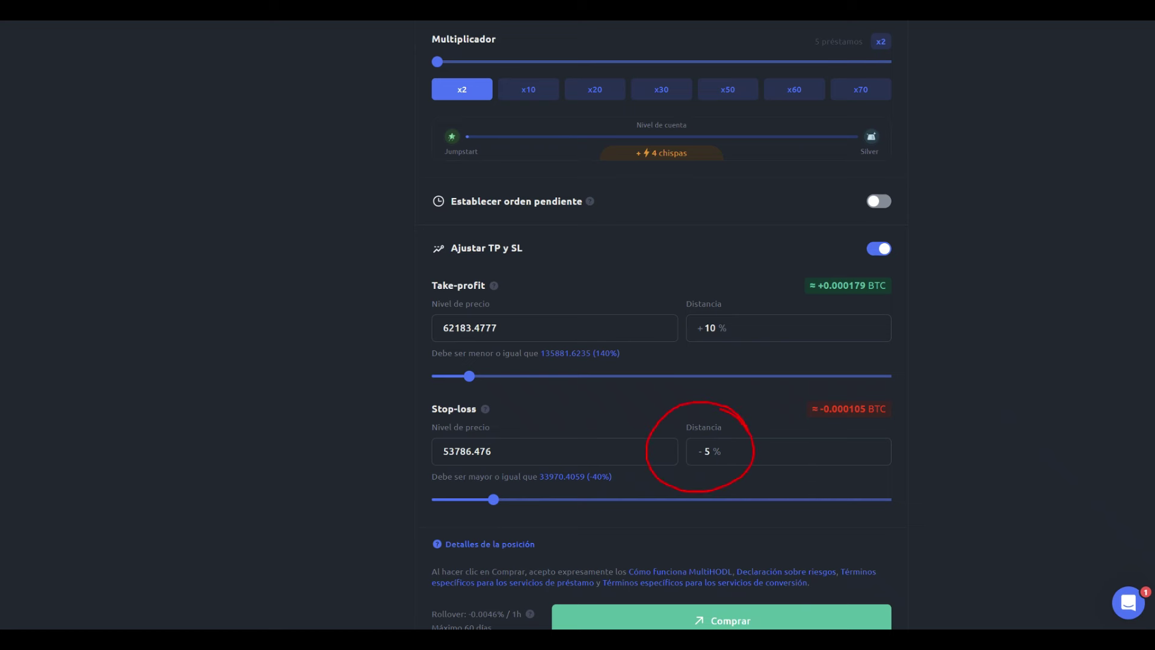
key("Escape")
left_click(776, 462)
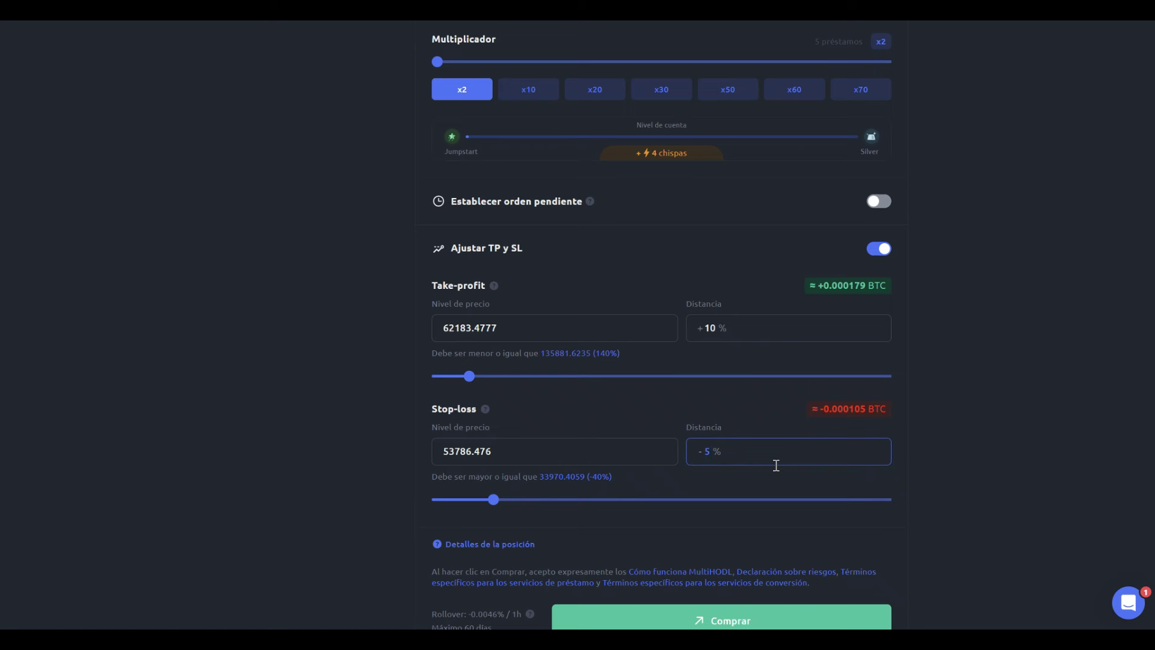
key("BackSpace")
type("3")
left_click(727, 402)
left_click(723, 334)
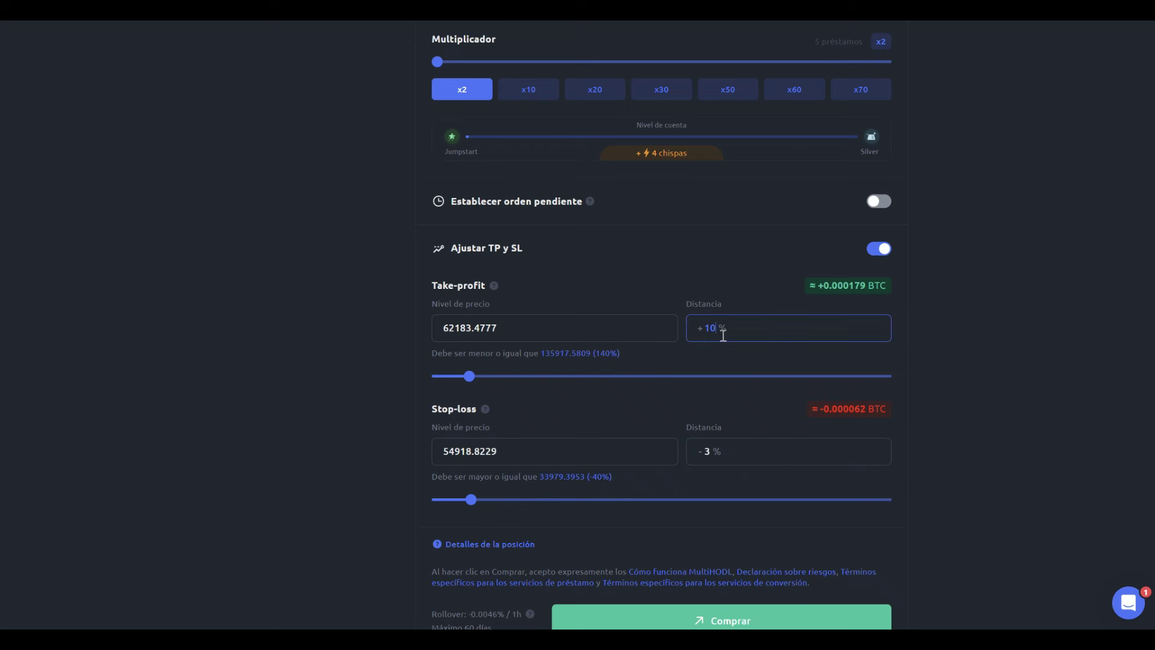
key("BackSpace")
key("BackSpace")
type("6")
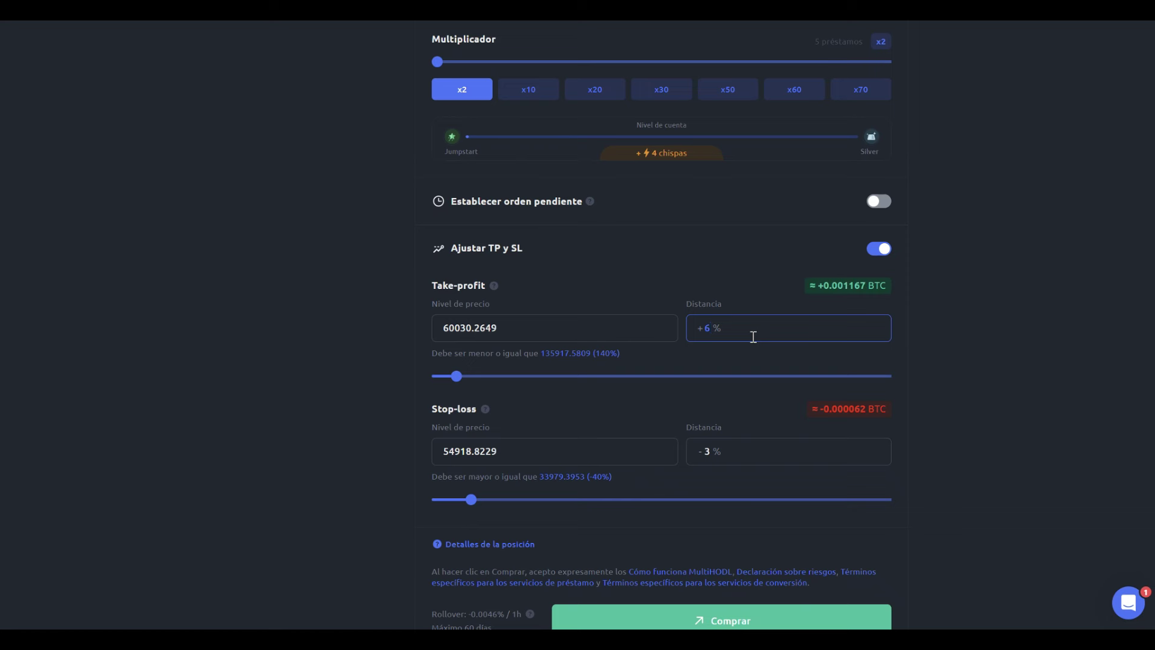
Mark the +6% take-profit and -3% stop-loss distances with circles, a connecting arrow and a check mark, and clear the annotations
key("ctrl+2")
left_click_drag(748, 340, 688, 349)
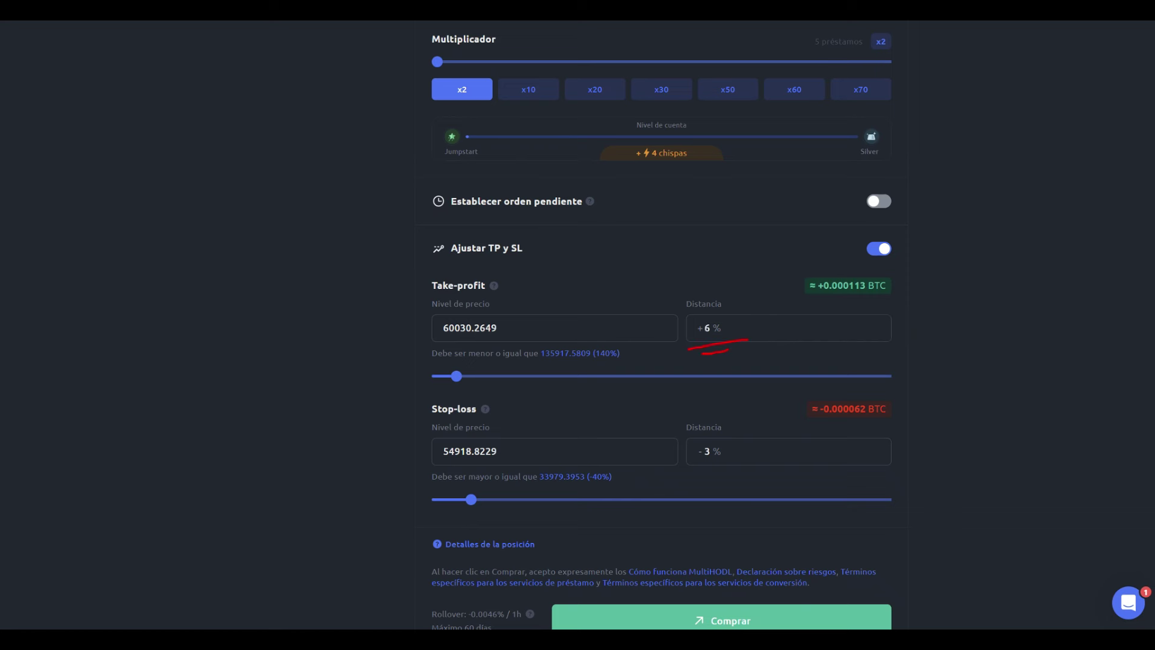
left_click_drag(716, 419, 721, 362)
key("Escape")
mouse_move(733, 330)
left_mouse_down()
mouse_move(750, 414)
mouse_move(688, 461)
mouse_move(721, 435)
left_mouse_up()
key("Escape")
left_click_drag(729, 449, 747, 367)
left_click_drag(694, 452, 727, 450)
mouse_move(729, 314)
left_mouse_down()
mouse_move(693, 344)
mouse_move(777, 307)
left_mouse_up()
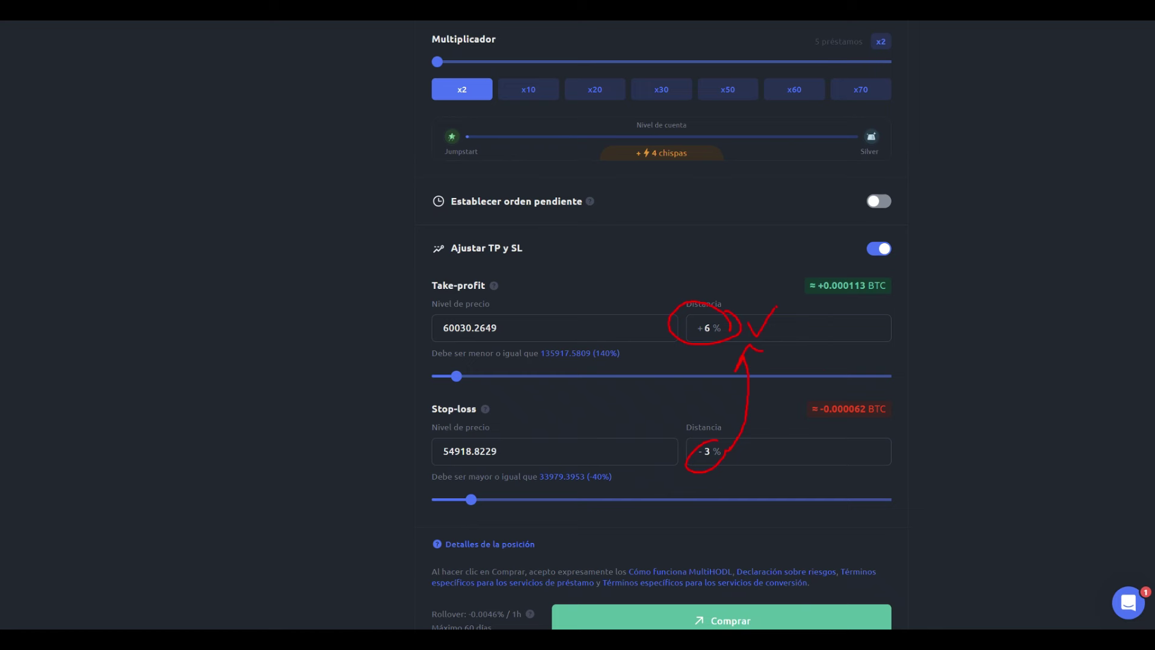
key("Escape")
Handwrite an underlined 2:1 ratio beside the take-profit and stop-loss settings, and clear it
left_click_drag(953, 333, 950, 379)
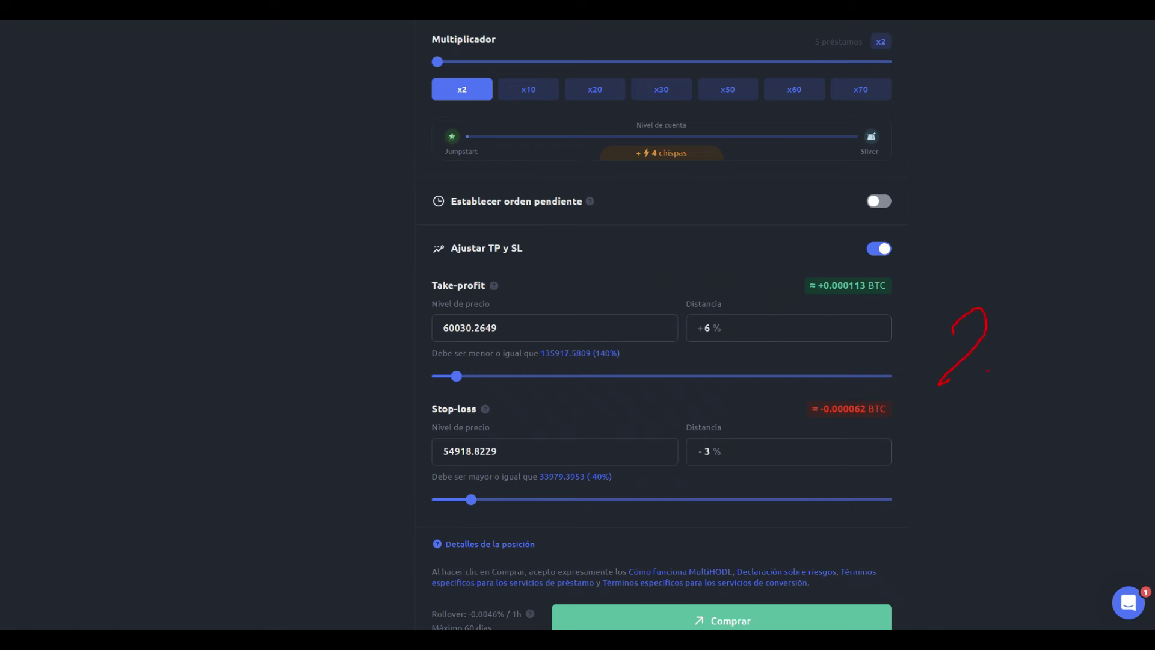
left_click_drag(1018, 336, 1011, 374)
left_click_drag(1003, 374, 1033, 367)
left_click_drag(956, 416, 1029, 398)
key("Escape")
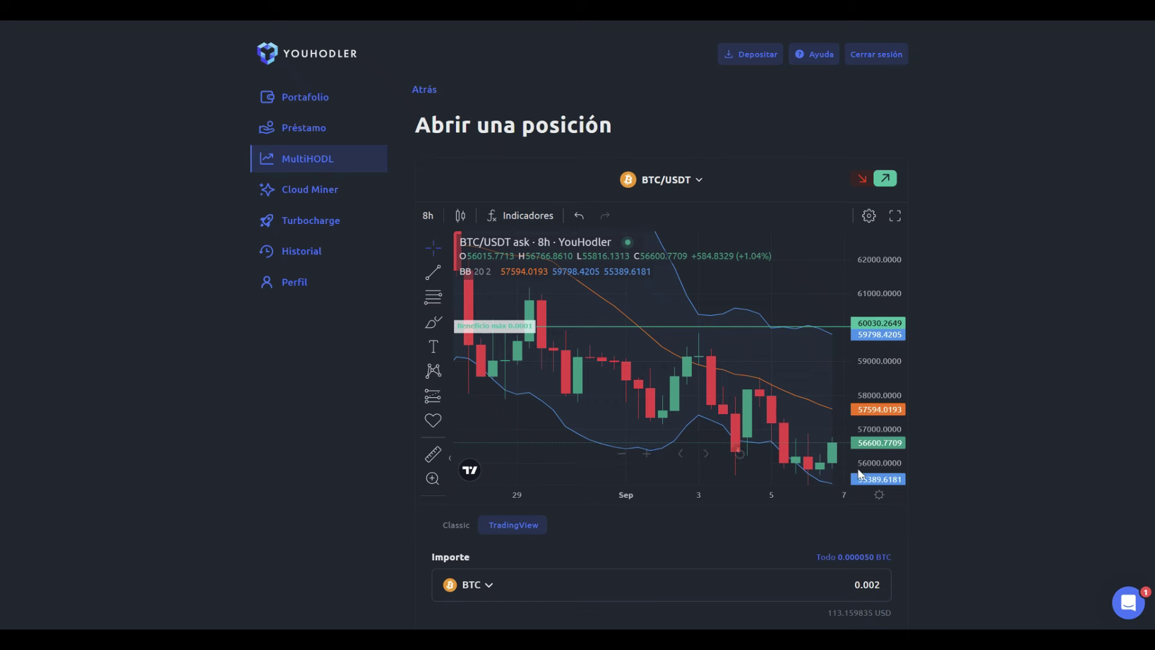
Switch the trading pair to BONK/USDT and view its 8h chart with Bollinger bands
scroll(632, 325, "down", 7)
left_click(700, 185)
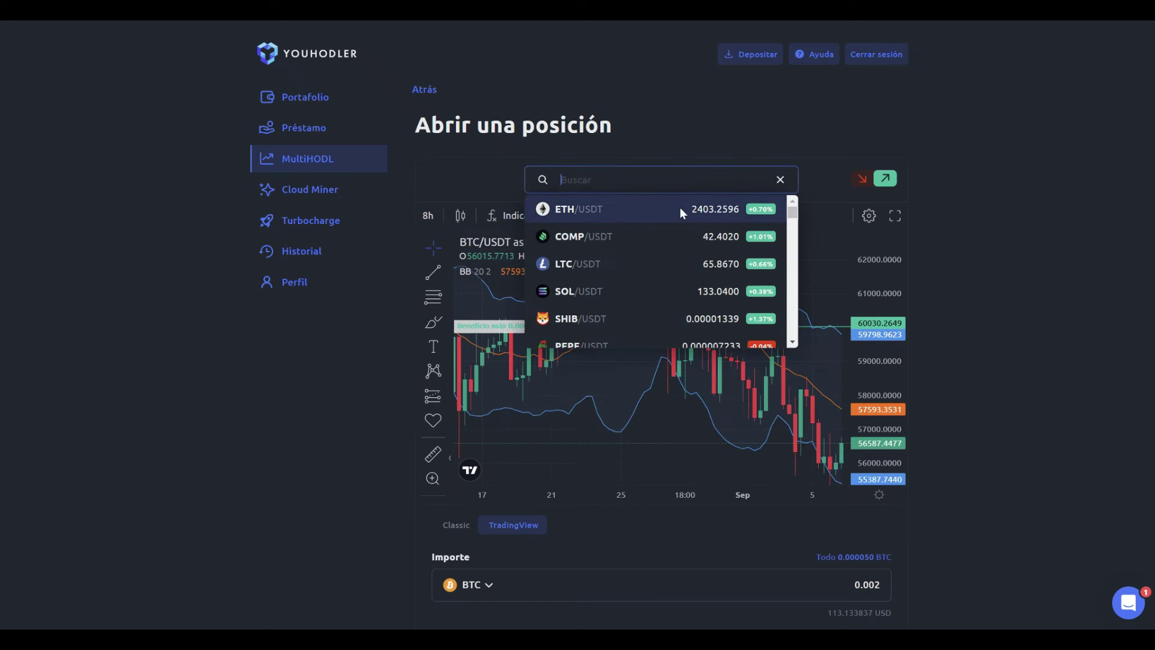
scroll(621, 263, "down", 3)
scroll(620, 241, "down", 15)
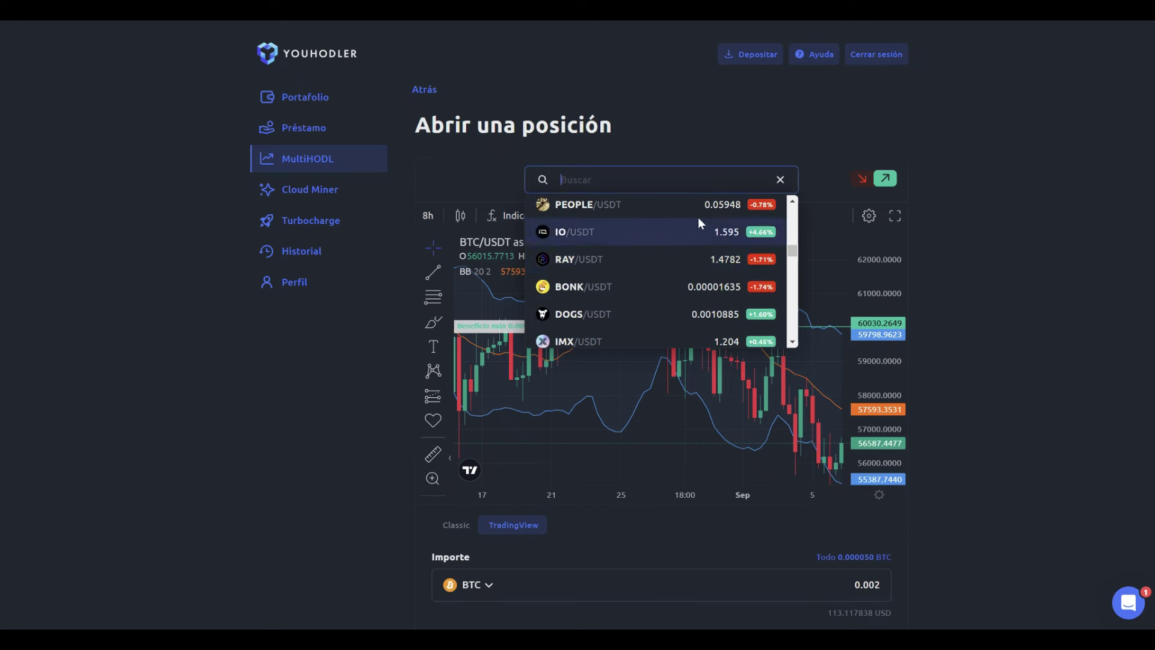
left_click(683, 281)
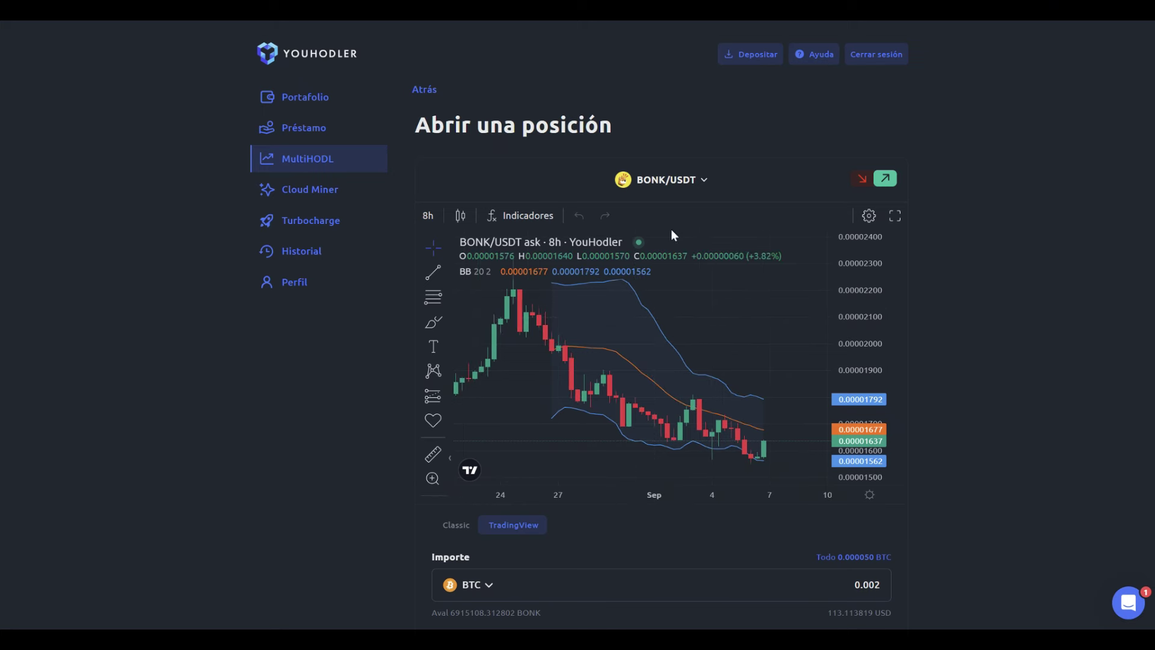
Switch the trading pair to ETH/USDT and examine its price history since July with a compressed price scale
left_click(666, 180)
left_click(597, 212)
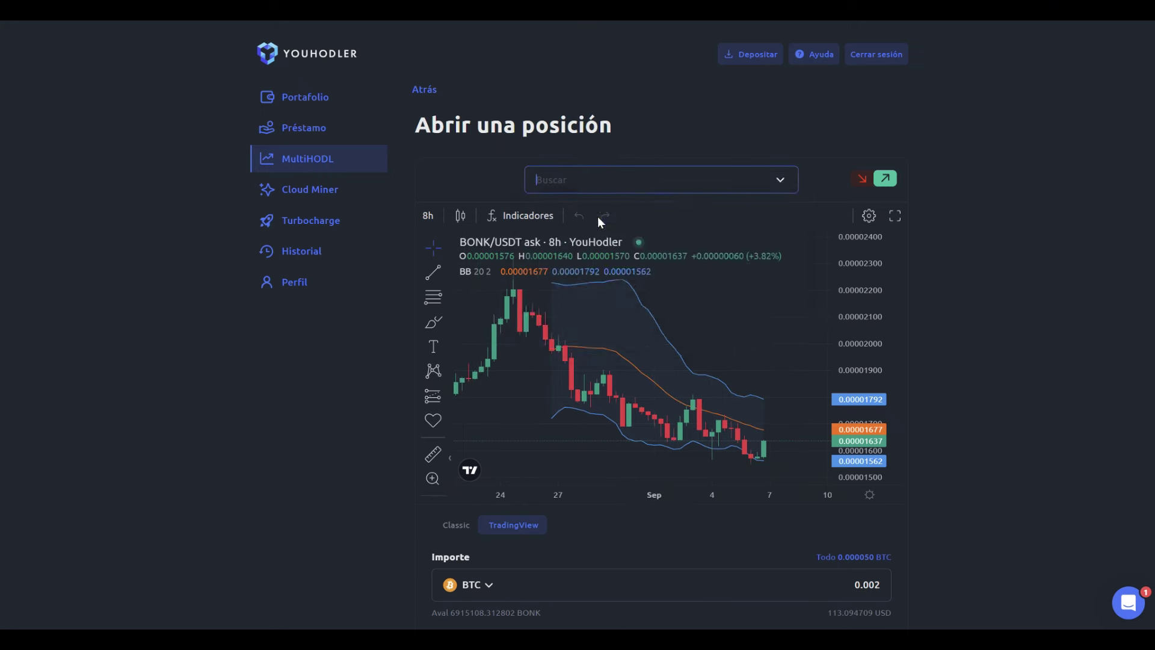
scroll(719, 395, "down", 10)
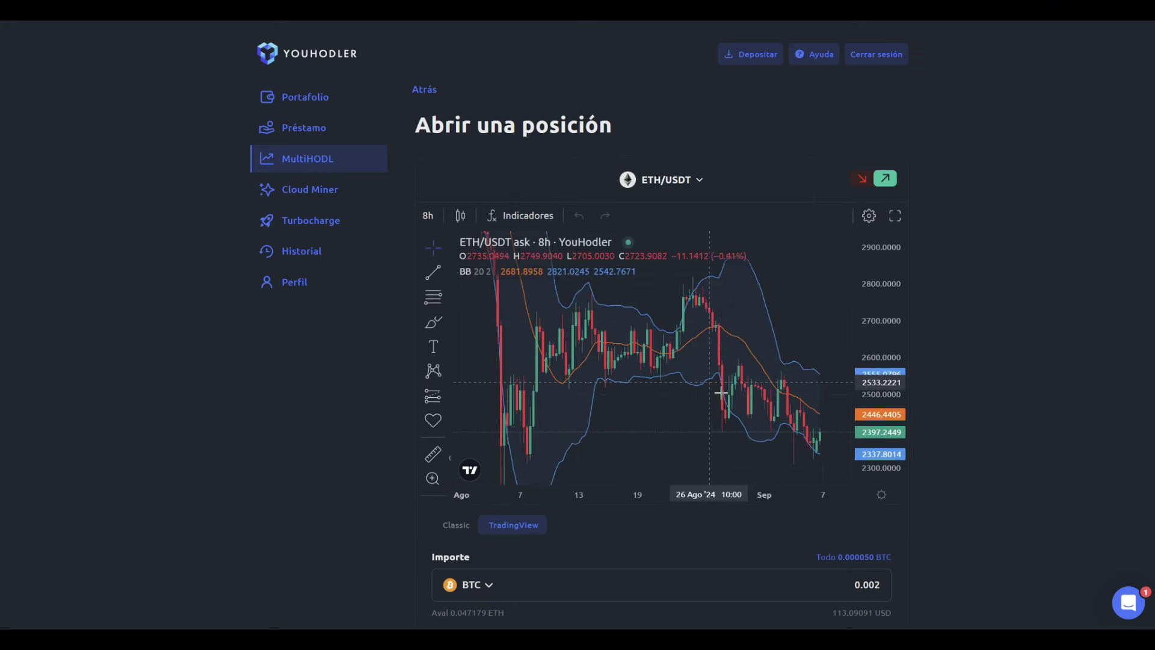
left_click_drag(880, 351, 883, 472)
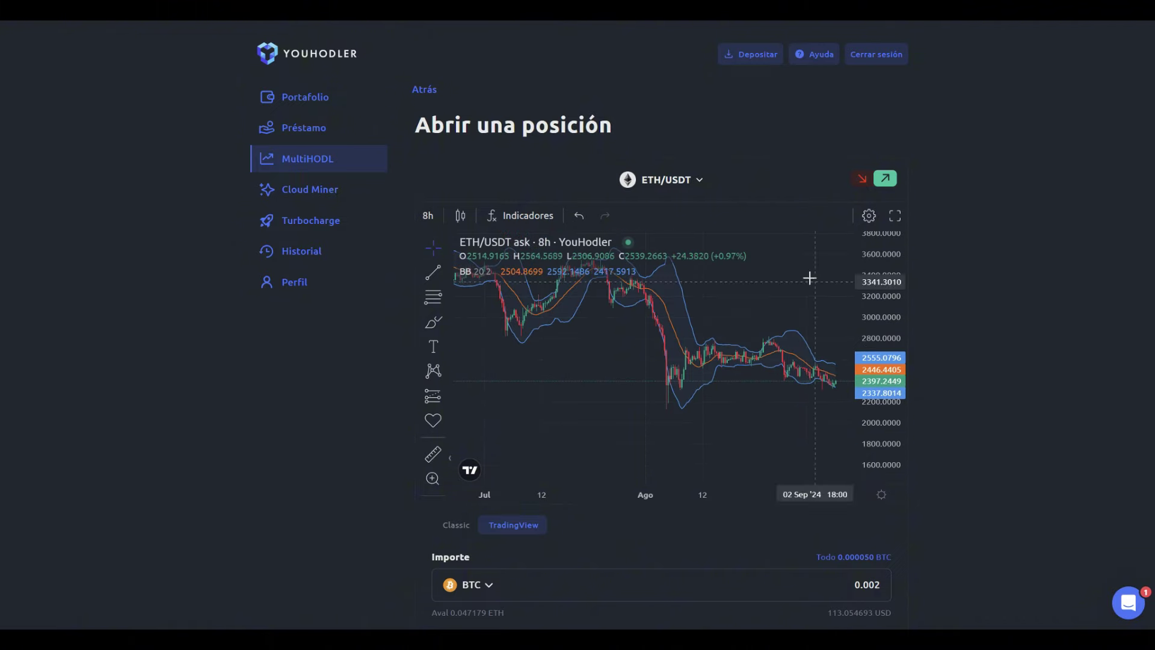
Switch the trading pair to COMP/USDT and examine its Bollinger bands over the July to September candles
left_click(691, 181)
left_click(594, 243)
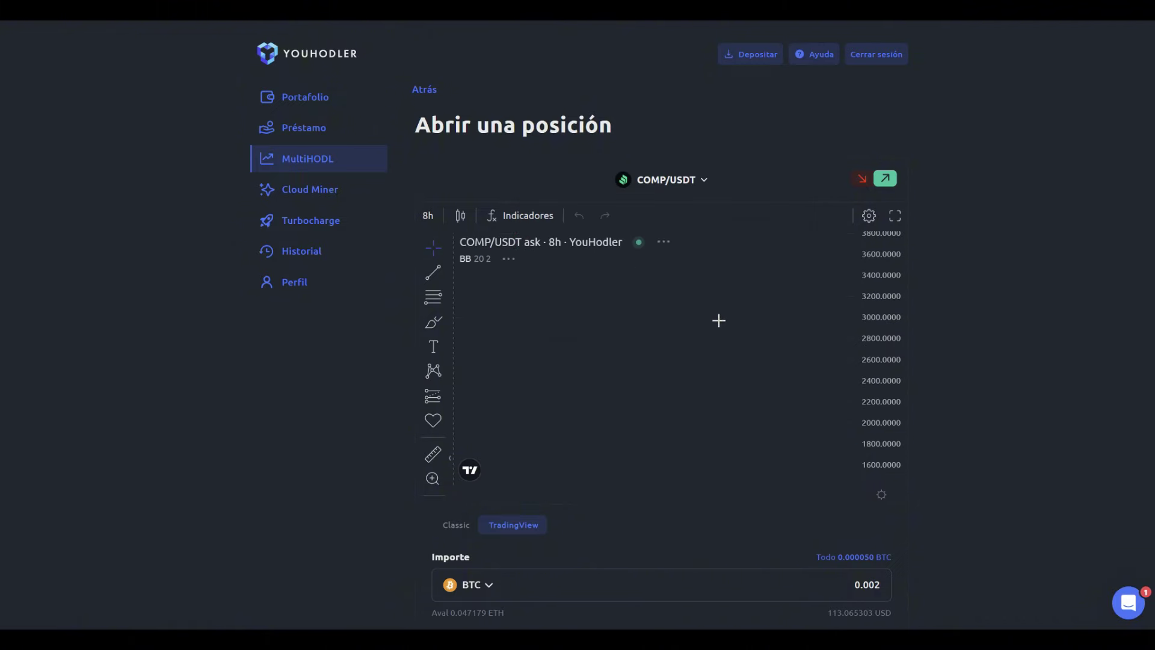
scroll(785, 385, "down", 8)
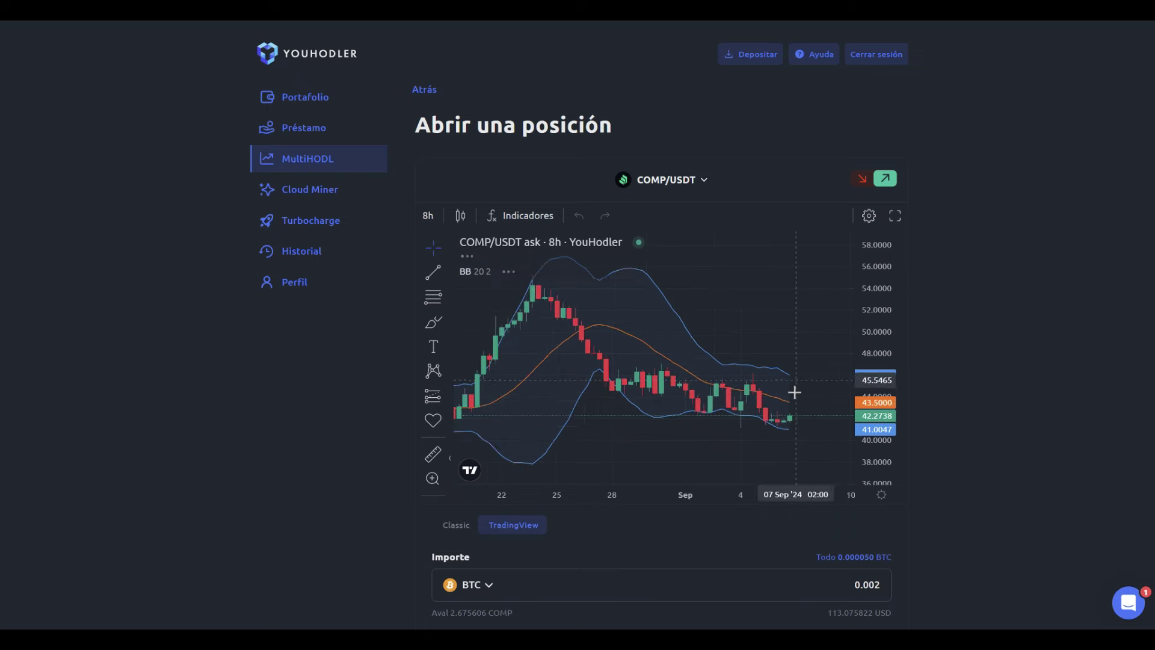
scroll(780, 369, "down", 3)
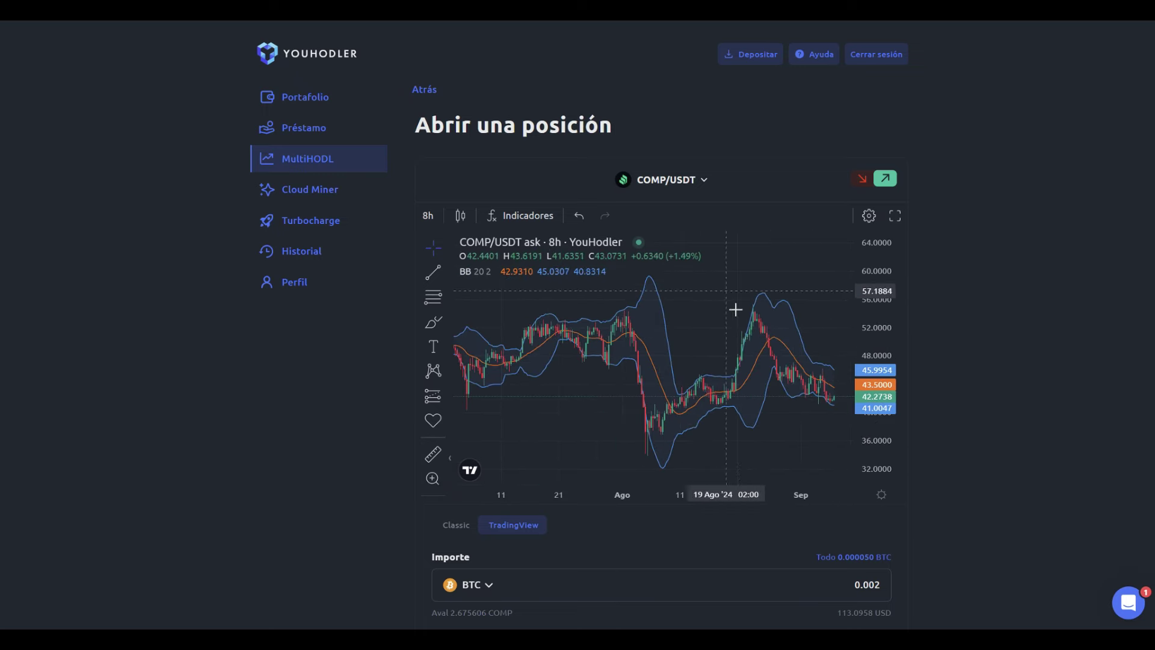
Switch the trading pair to NOT/USDT and examine its longer price history with a compressed price scale
left_click(691, 183)
scroll(642, 309, "down", 5)
scroll(644, 282, "down", 5)
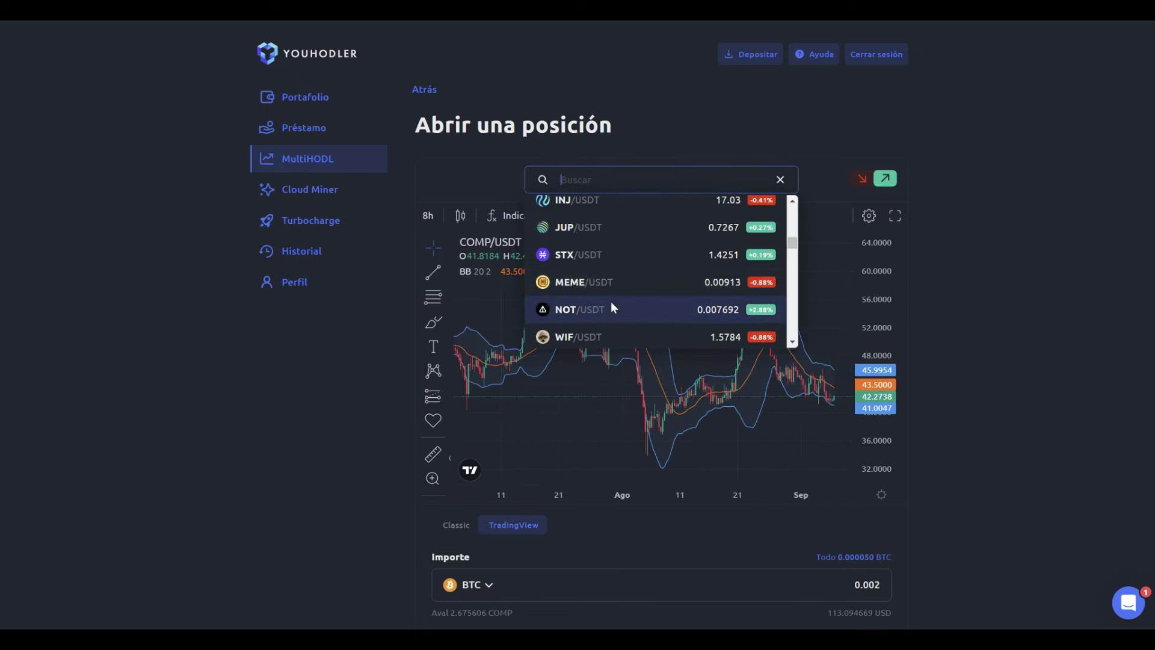
left_click(611, 304)
scroll(785, 361, "down", 10)
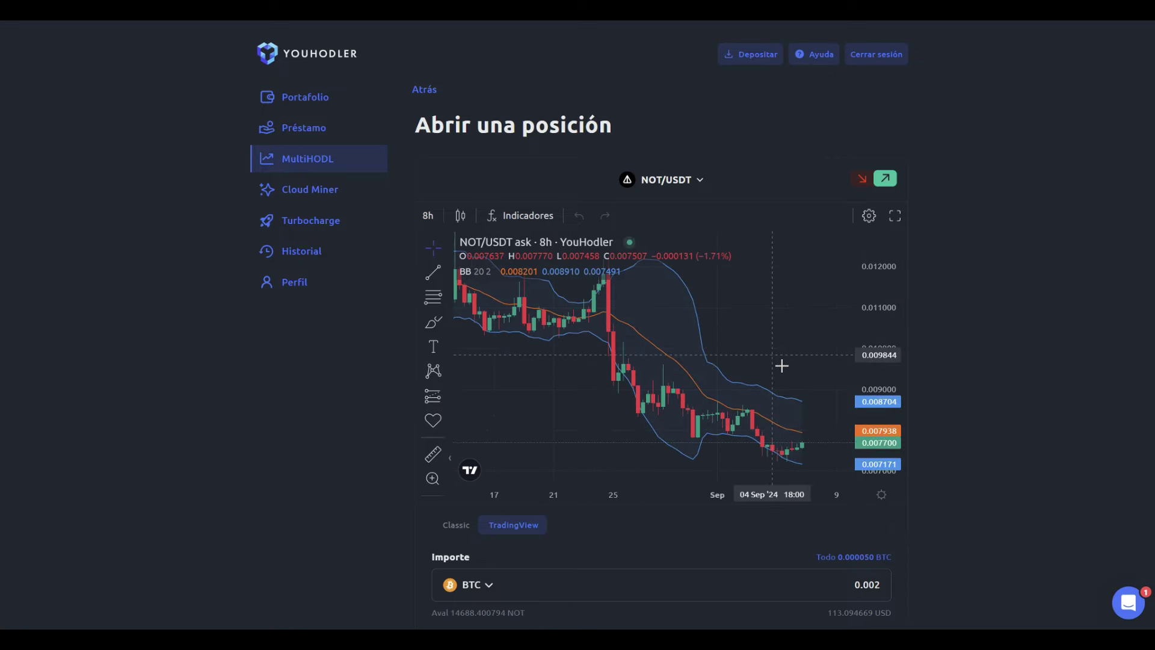
left_click_drag(888, 312, 888, 415)
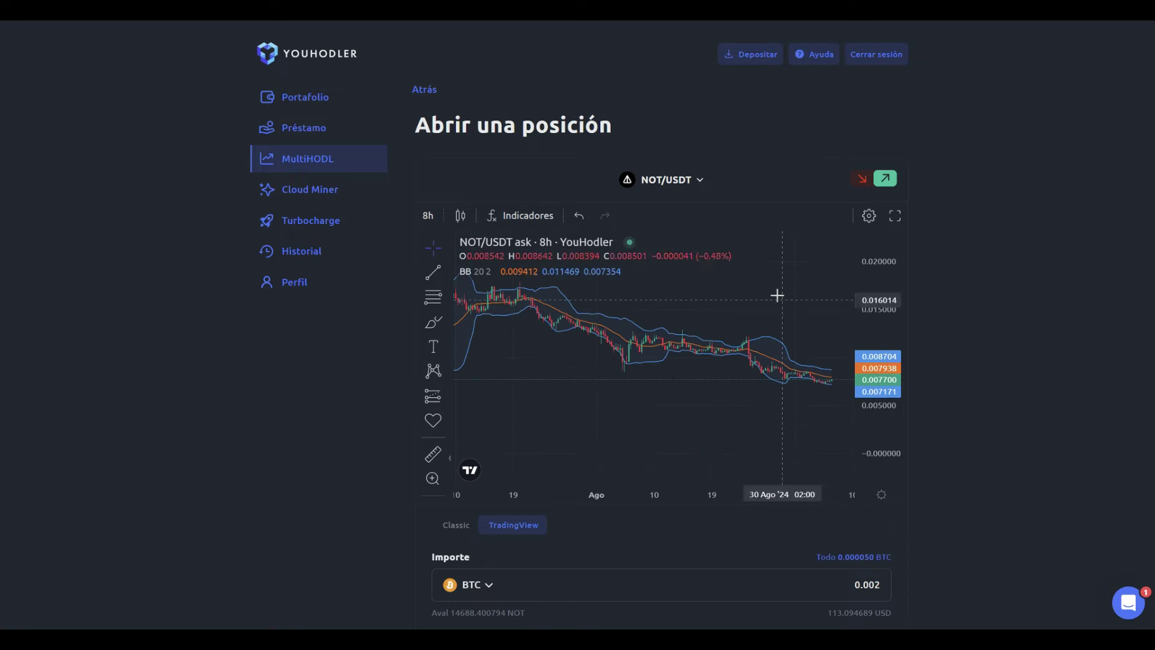
Switch the trading pair to ADA/USDT and examine its chart since July and the position's amount settings
left_click(662, 184)
scroll(623, 289, "down", 5)
scroll(622, 298, "down", 12)
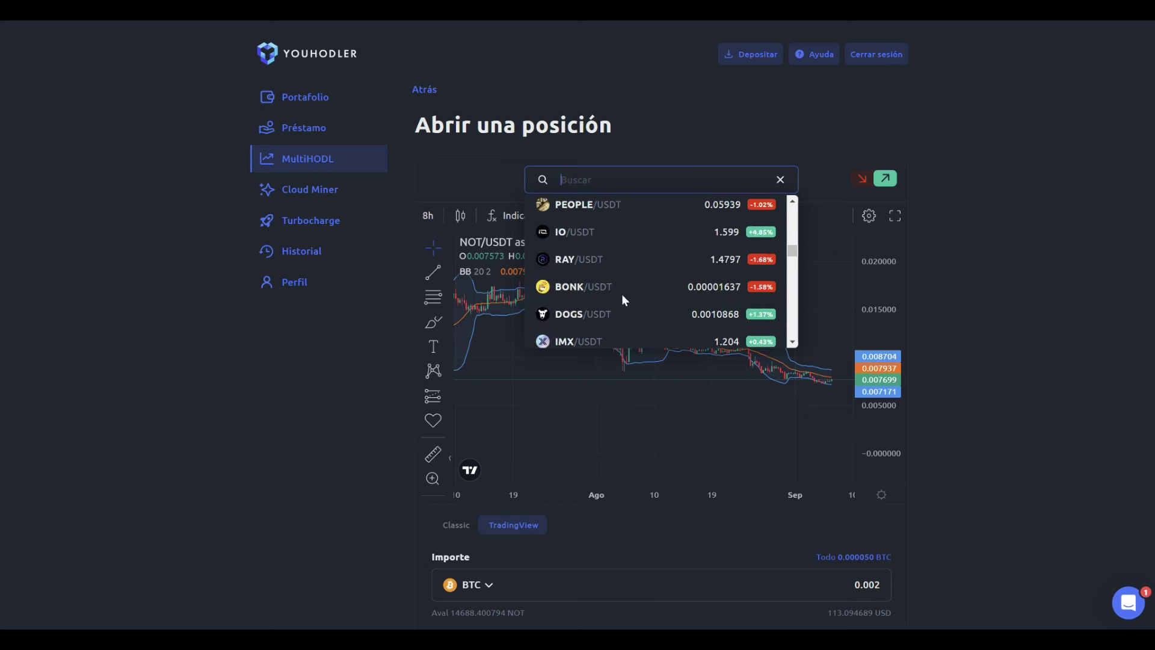
left_click(622, 308)
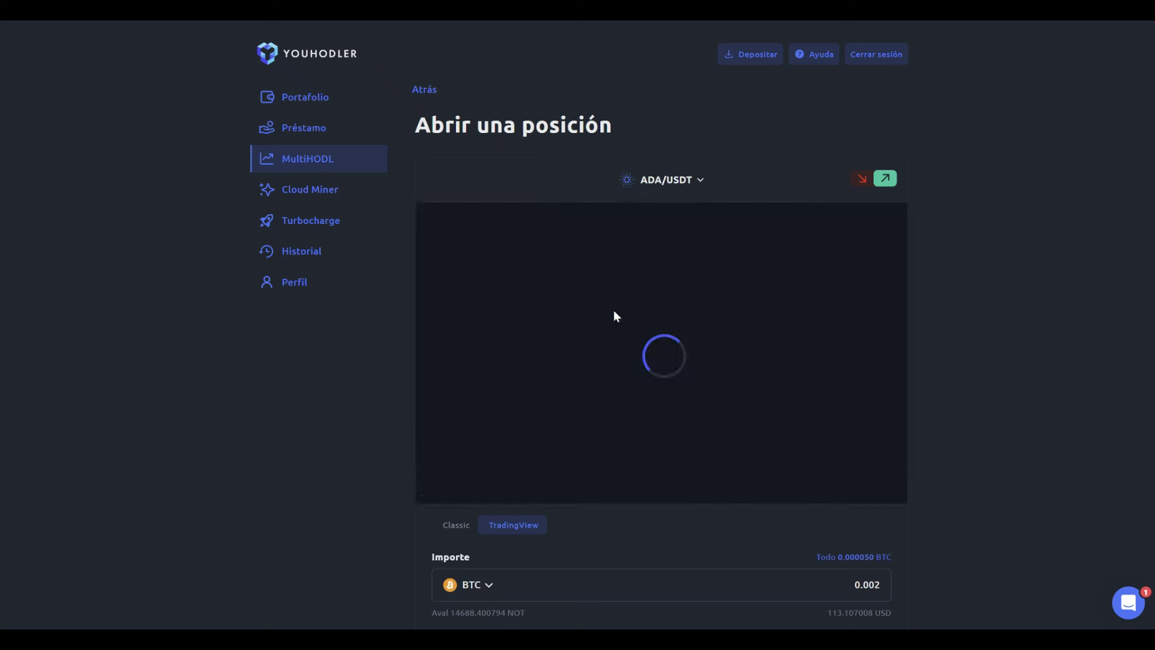
scroll(827, 383, "down", 5)
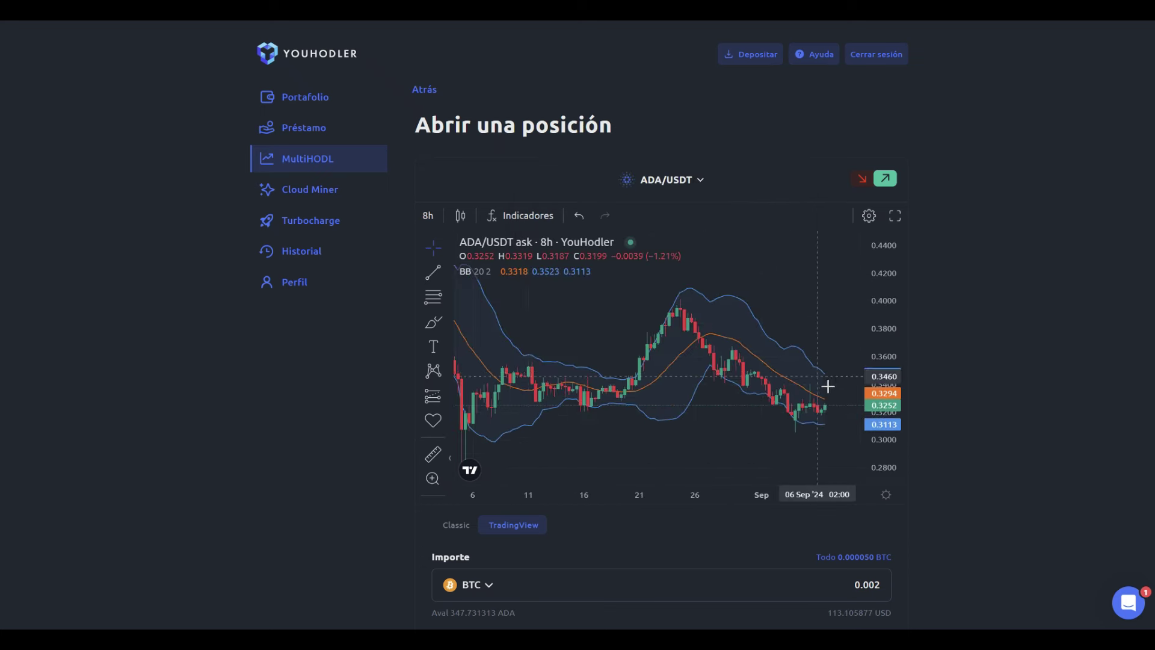
left_click_drag(883, 288, 882, 354)
scroll(765, 320, "down", 5)
scroll(774, 328, "down", 2)
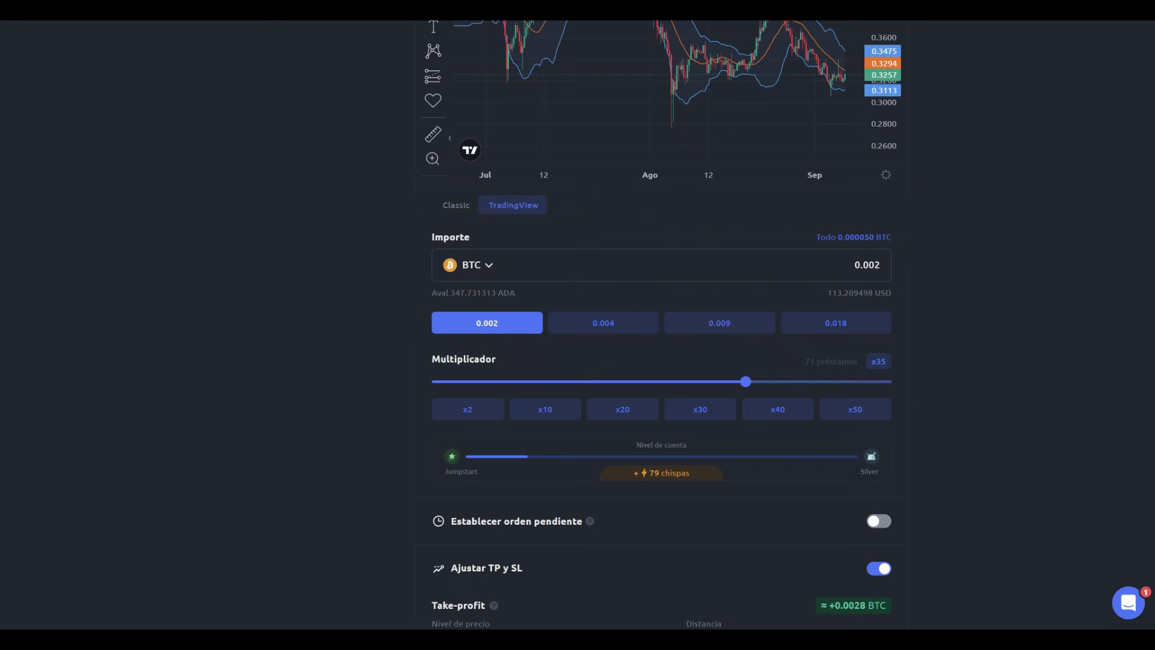
Try the 0.009 and 0.018 BTC amount presets, and return the amount to 0.002 BTC
left_click(752, 329)
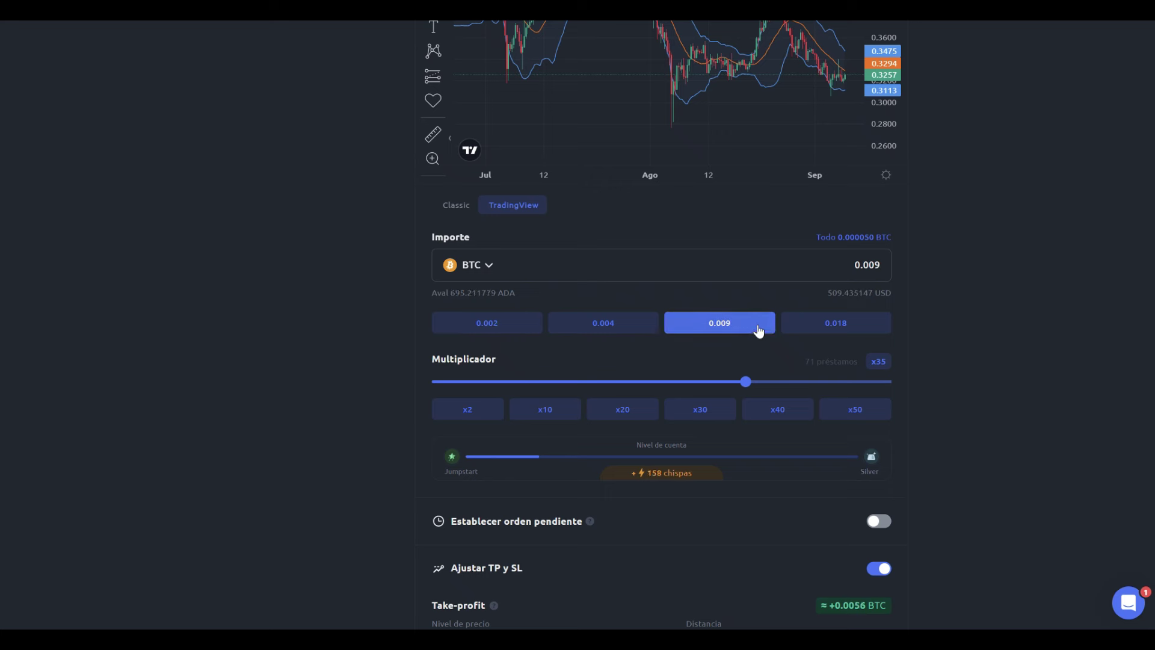
left_click(811, 326)
left_click(520, 332)
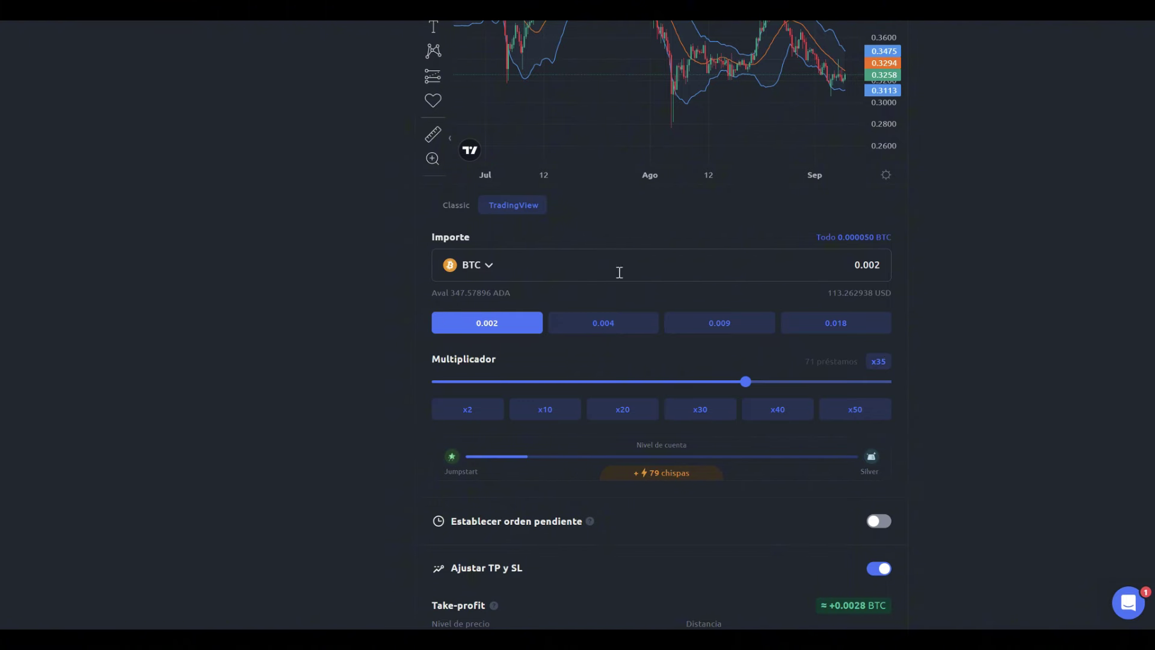
Handwrite a 1 followed by a dash beside the position amount
mouse_move(944, 239)
left_mouse_down()
mouse_move(941, 270)
mouse_move(960, 304)
left_mouse_up()
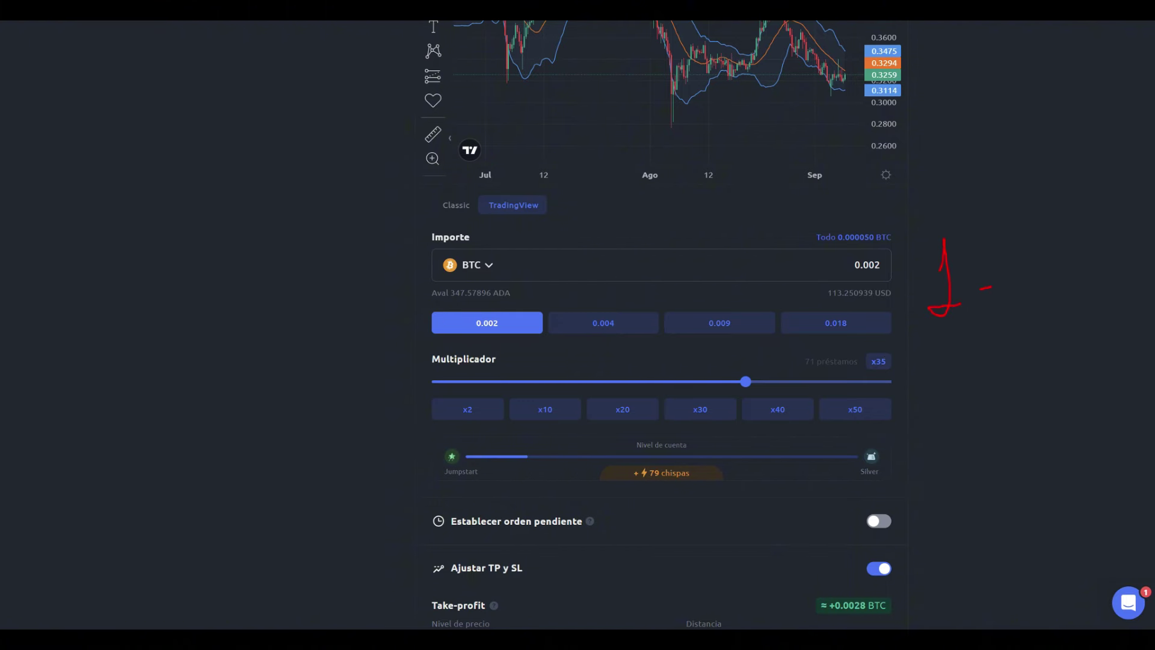